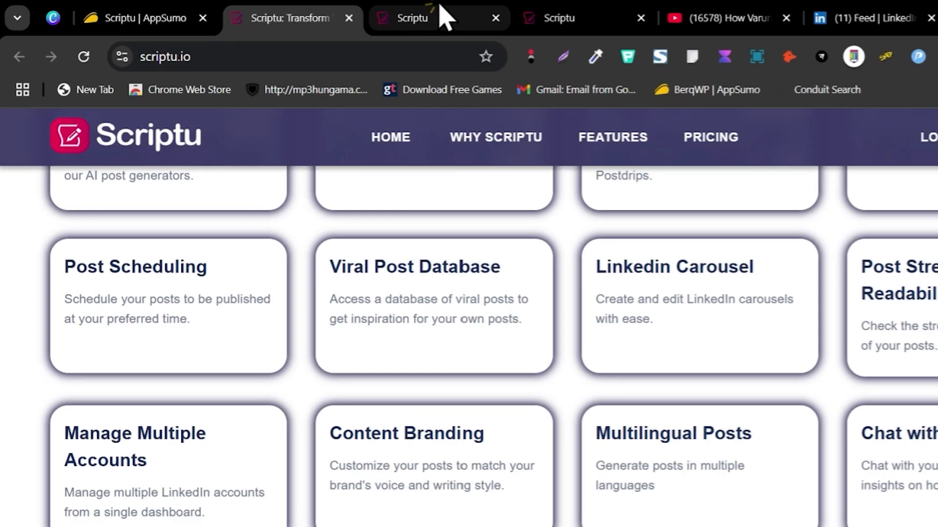
Step: Open the agency owners viral post in the Post Editor
left_click(360, 9)
left_click(39, 280)
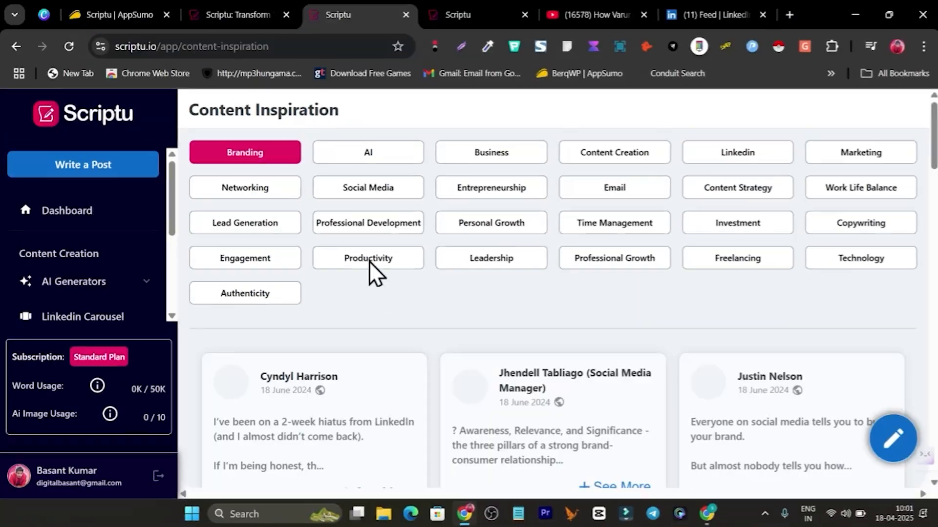
scroll(616, 294, "down", 3)
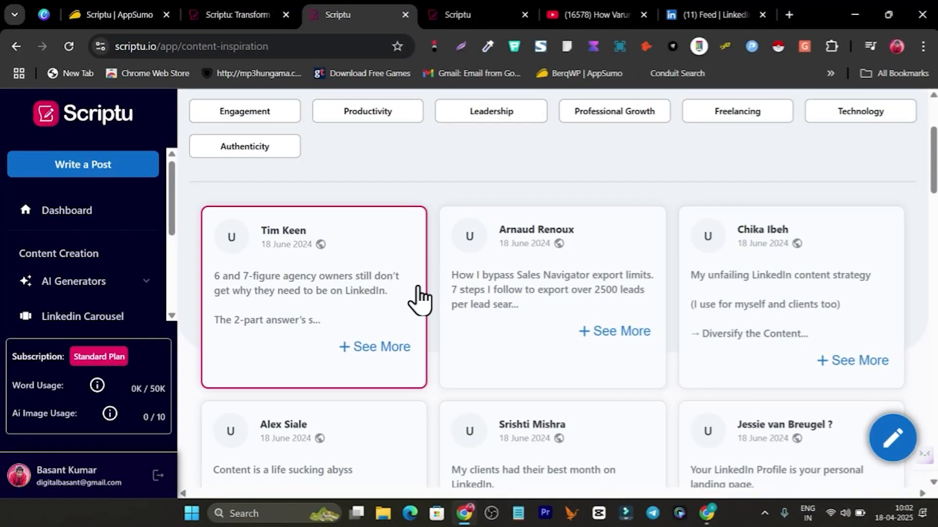
left_click(418, 299)
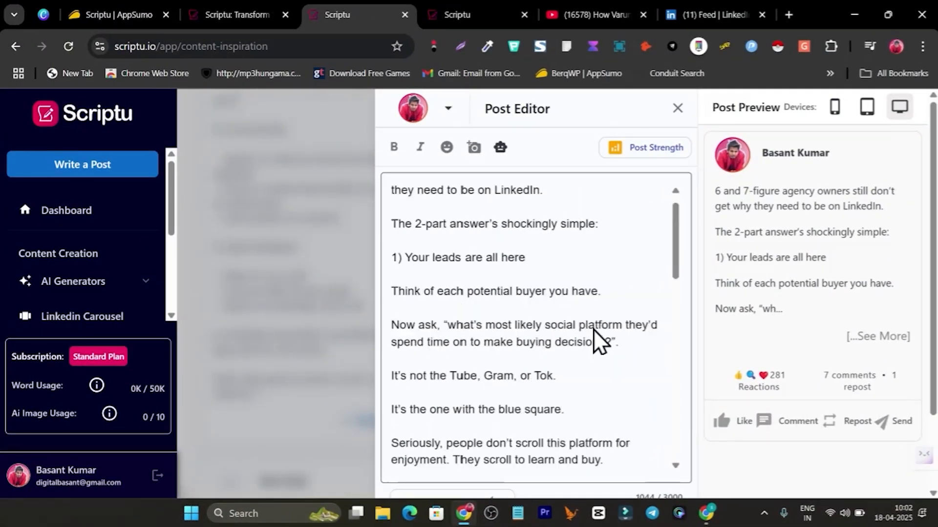
scroll(594, 330, "up", 2)
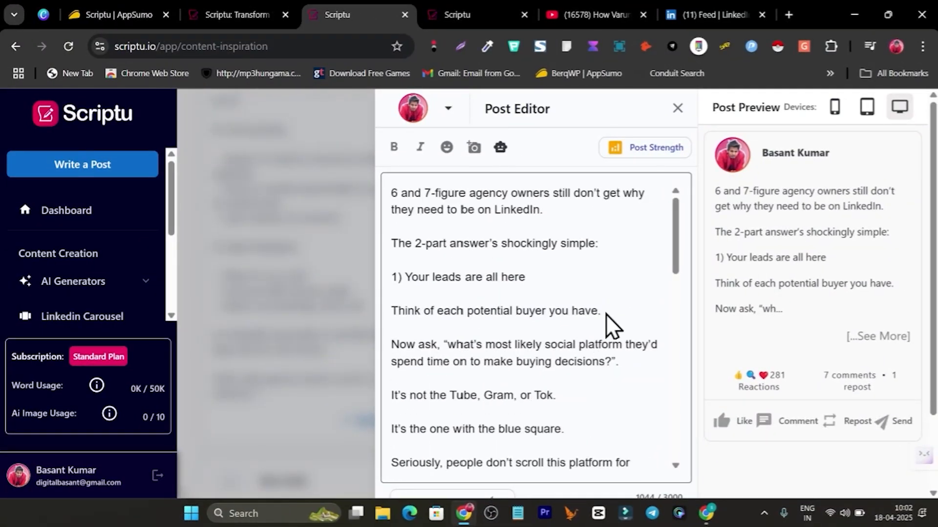
Step: Have the AI improve the post and load the rewrite into the editor
left_click(500, 147)
left_click(510, 215)
scroll(355, 291, "up", 5)
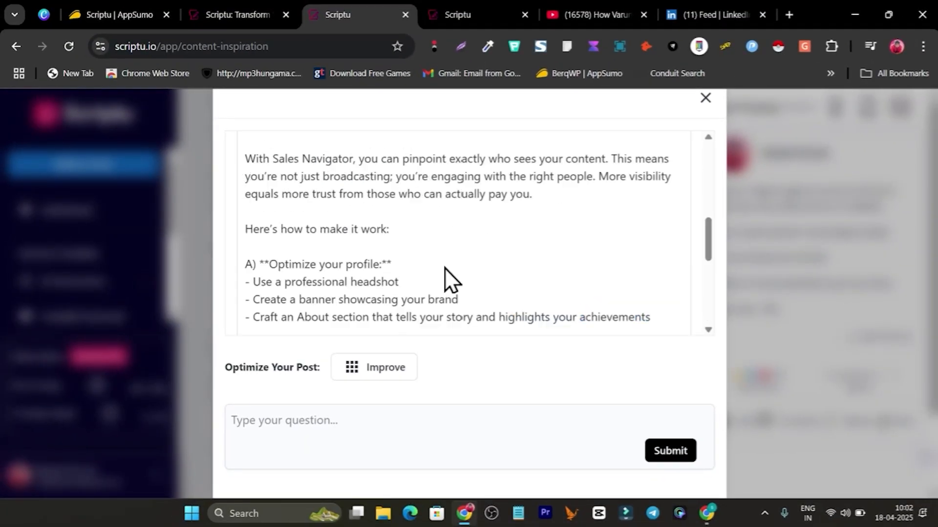
scroll(436, 305, "down", 5)
left_click(640, 347)
Step: Evaluate the rewritten post's strength and browse the AI writing actions
left_click(650, 147)
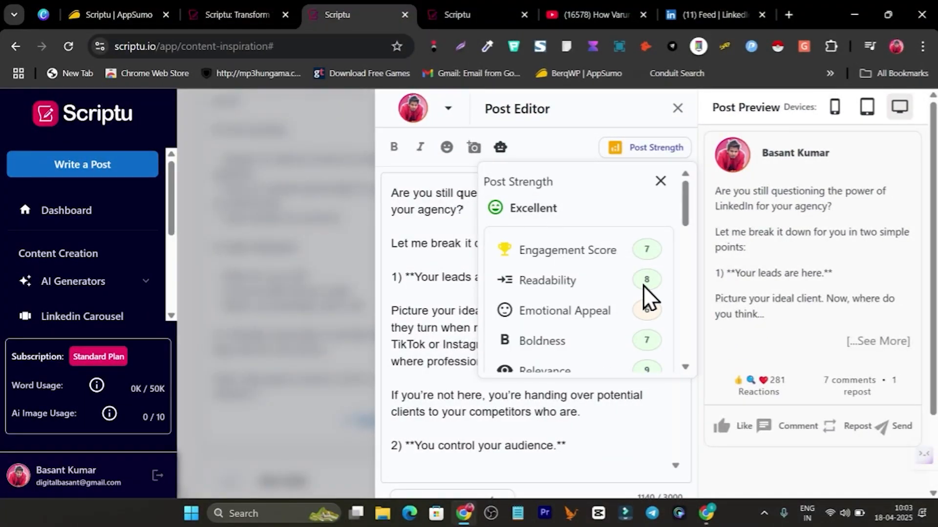
scroll(644, 286, "down", 3)
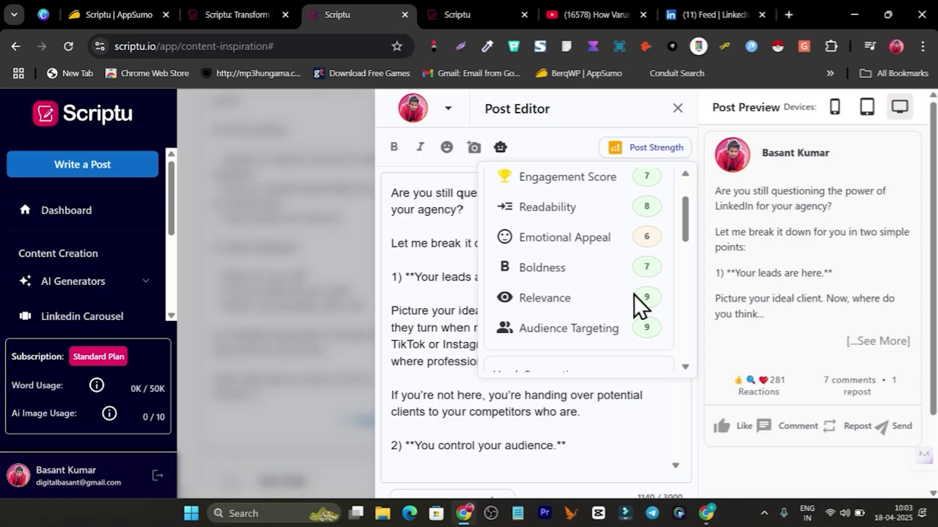
scroll(506, 234, "up", 2)
left_click(662, 142)
left_click(500, 147)
scroll(497, 201, "down", 1)
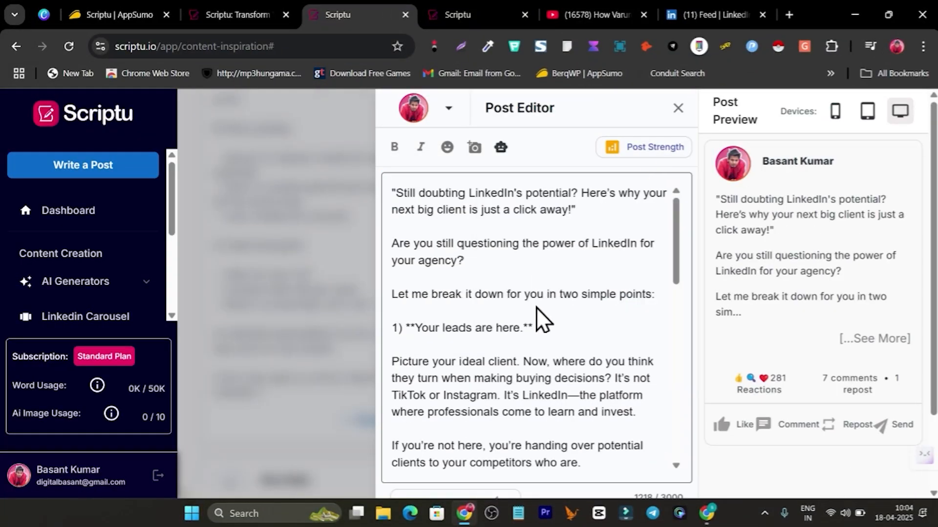
scroll(536, 307, "down", 10)
Step: Save the post and schedule it for a chosen date and time
left_click(433, 471)
left_click(521, 467)
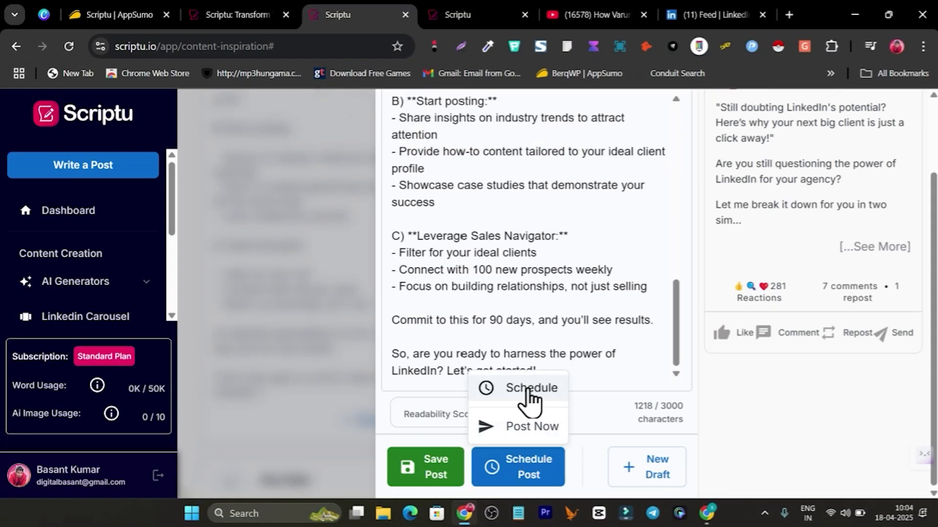
left_click(528, 390)
left_click(430, 304)
left_click(576, 305)
left_click(555, 465)
left_click(603, 404)
key("ctrl+minus")
key("ctrl+minus")
key("ctrl+minus")
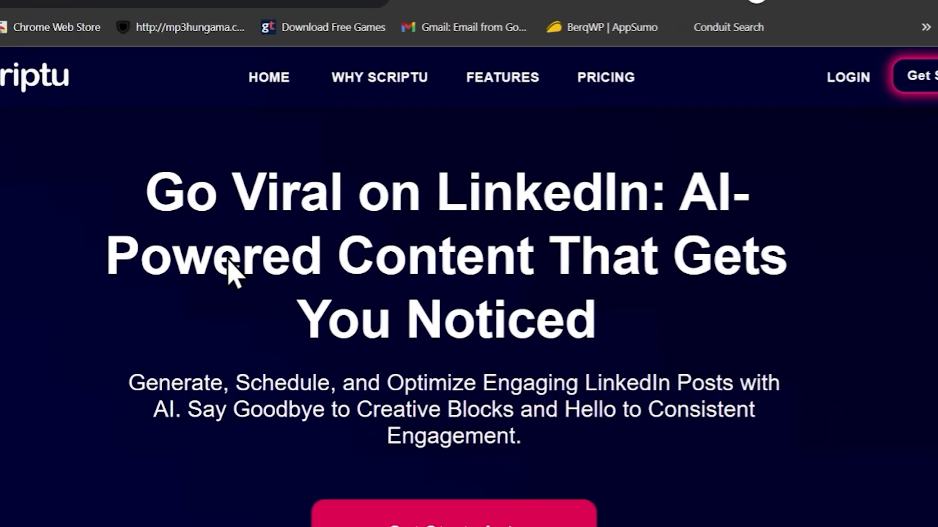
Step: Select the homepage headline text, then jump to the FEATURES section
left_click_drag(142, 196, 626, 200)
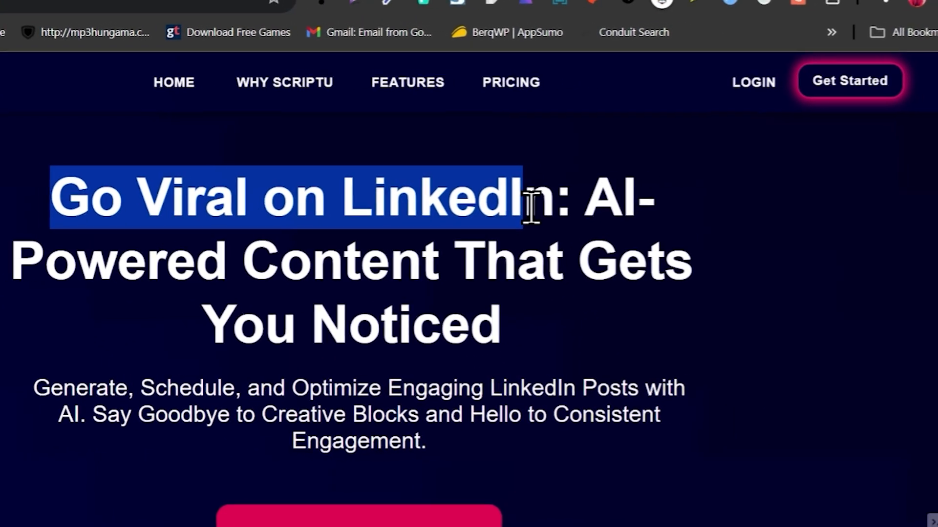
left_click_drag(531, 205, 471, 287)
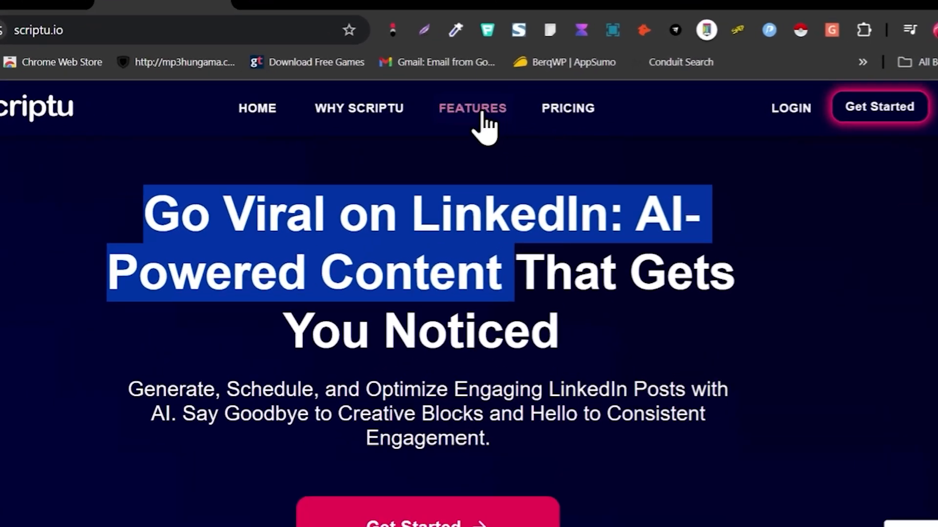
left_click(502, 112)
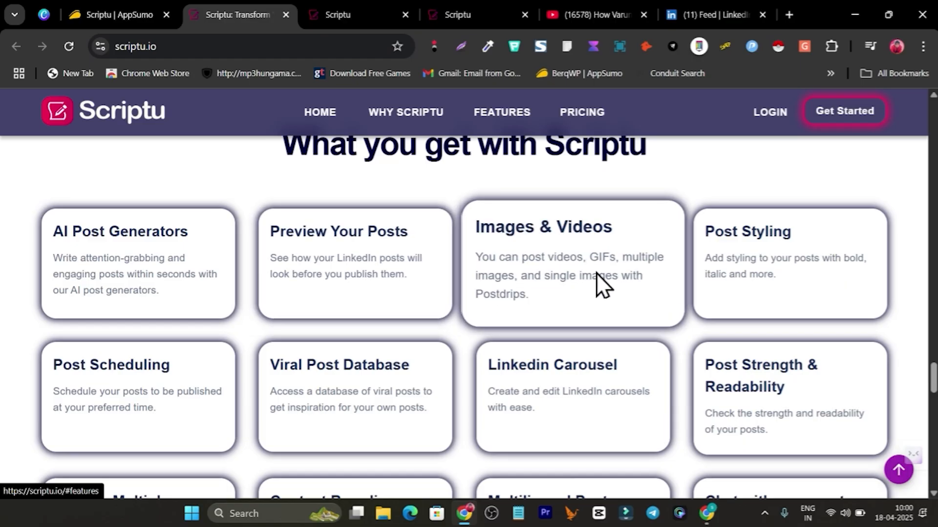
scroll(758, 264, "down", 3)
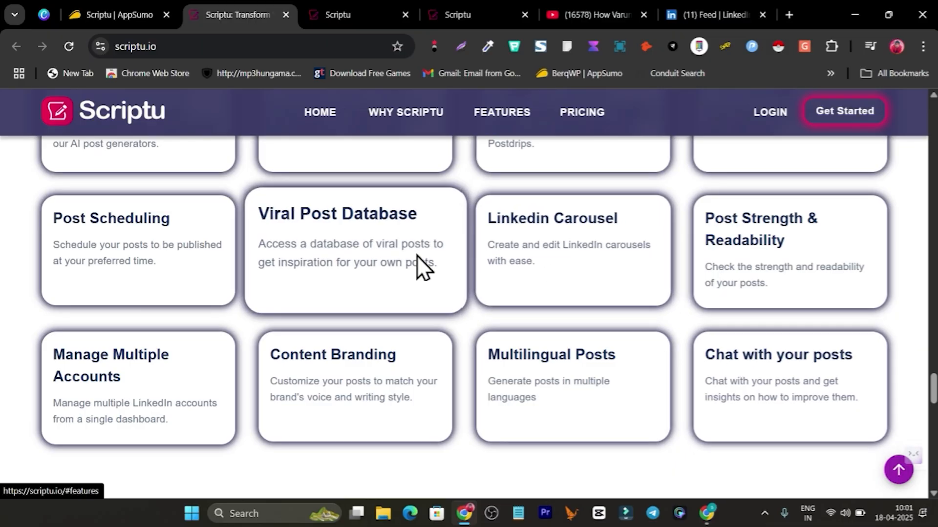
Step: Switch to the Scriptu app dashboard and go to Viral Posts from the sidebar
left_click(366, 14)
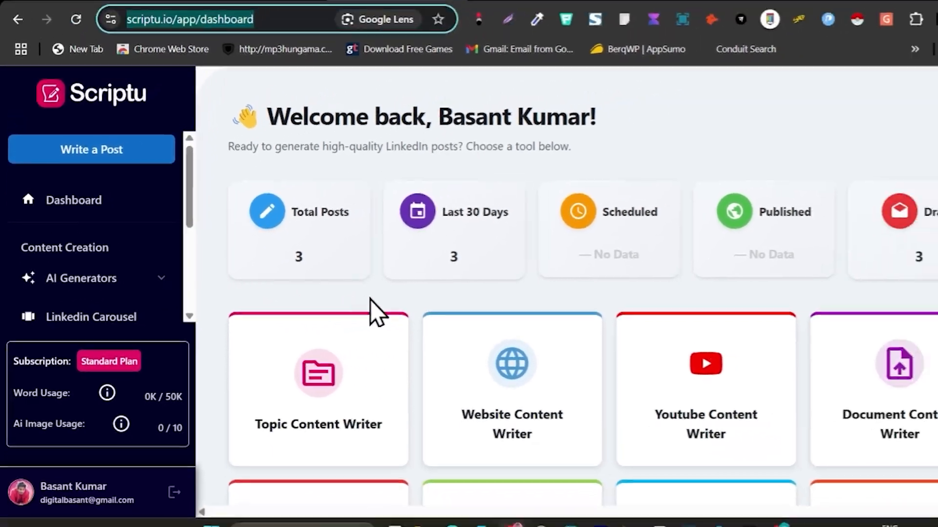
scroll(467, 366, "down", 2)
scroll(486, 359, "up", 2)
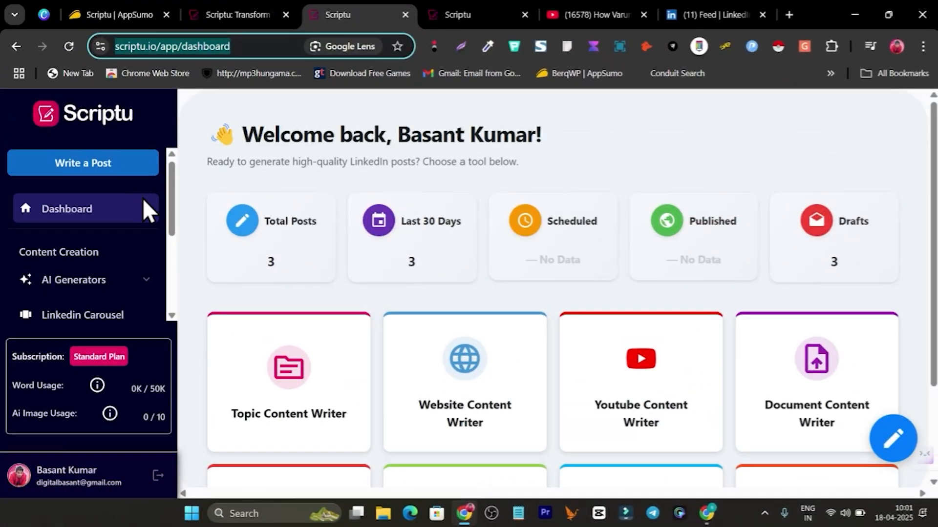
scroll(144, 206, "down", 1)
scroll(411, 292, "down", 2)
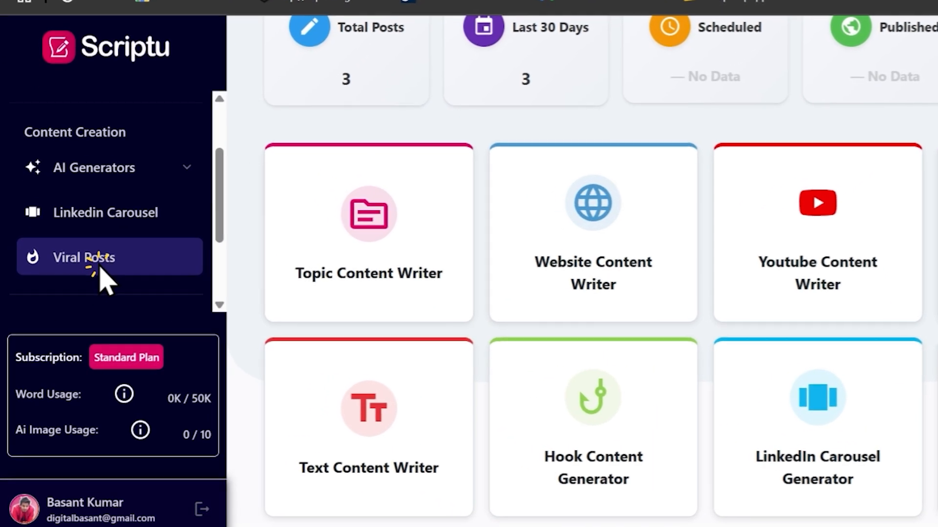
left_click(110, 263)
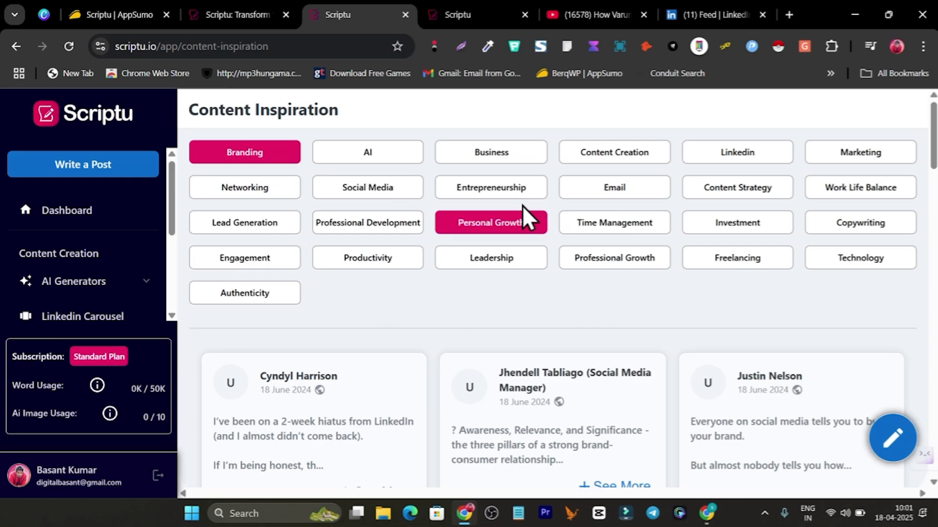
Step: Filter by a topic, expand the agency owners post, and load it into Post Editor
left_click(259, 223)
scroll(483, 324, "down", 3)
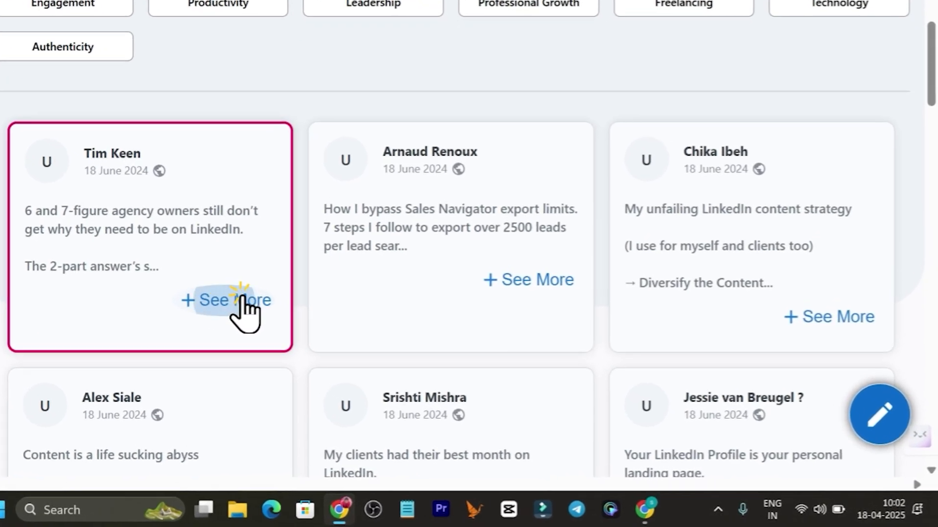
left_click(381, 347)
scroll(342, 326, "down", 5)
scroll(146, 298, "down", 8)
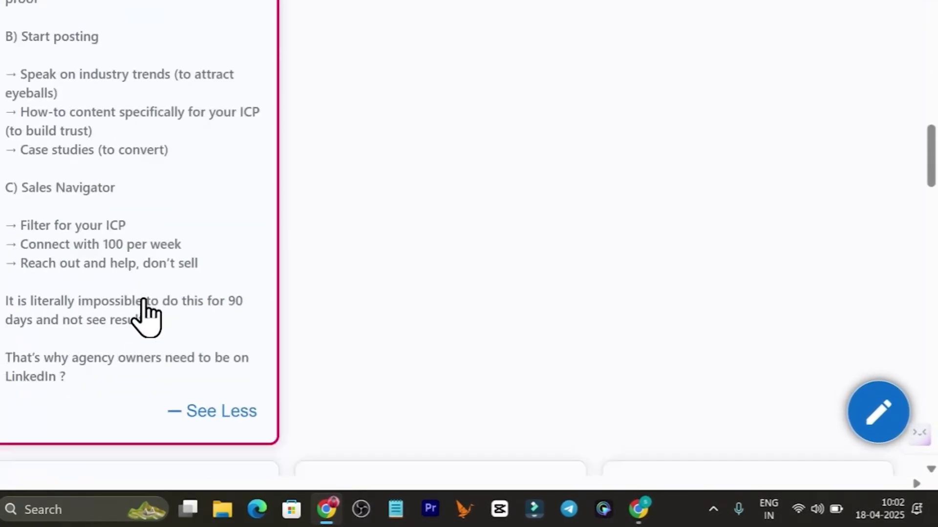
scroll(146, 298, "up", 3)
left_click(190, 152)
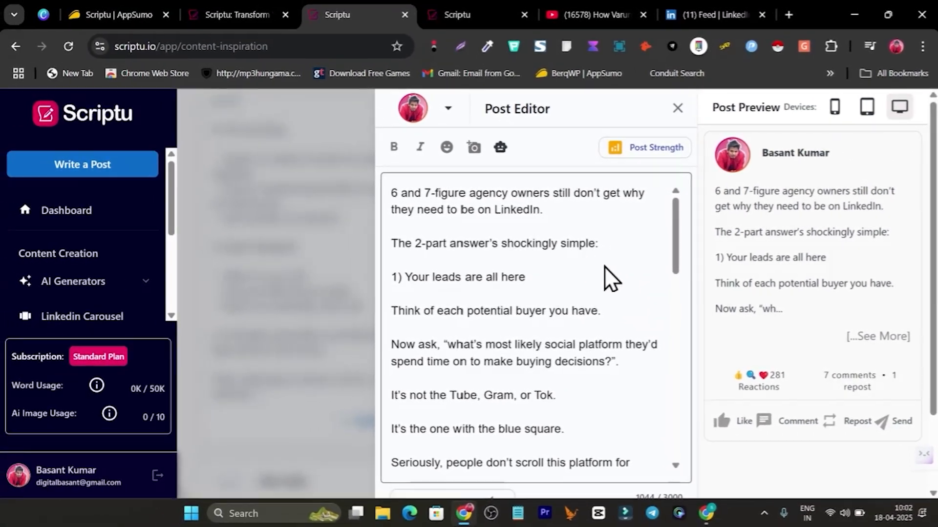
scroll(610, 293, "down", 5)
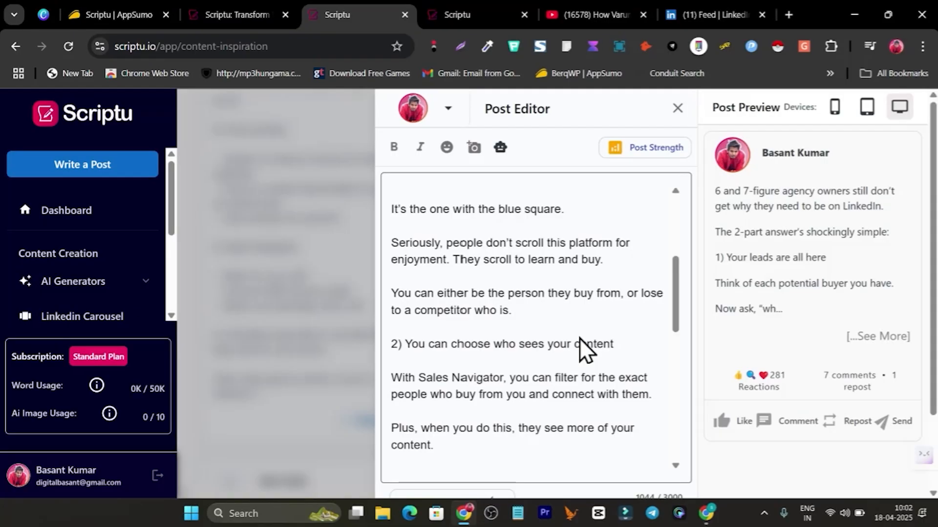
scroll(581, 339, "up", 5)
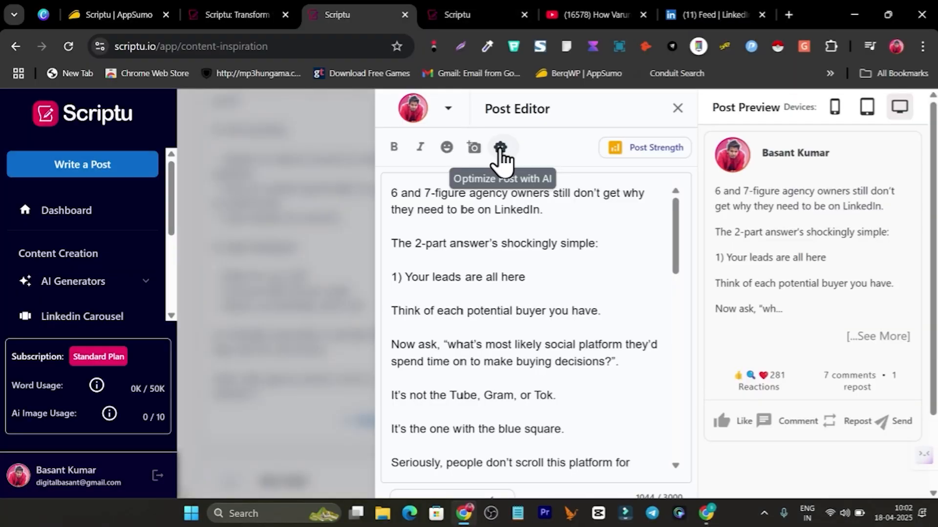
Step: Run Improve Post from the robot AI menu on the agency owners post
left_click(499, 148)
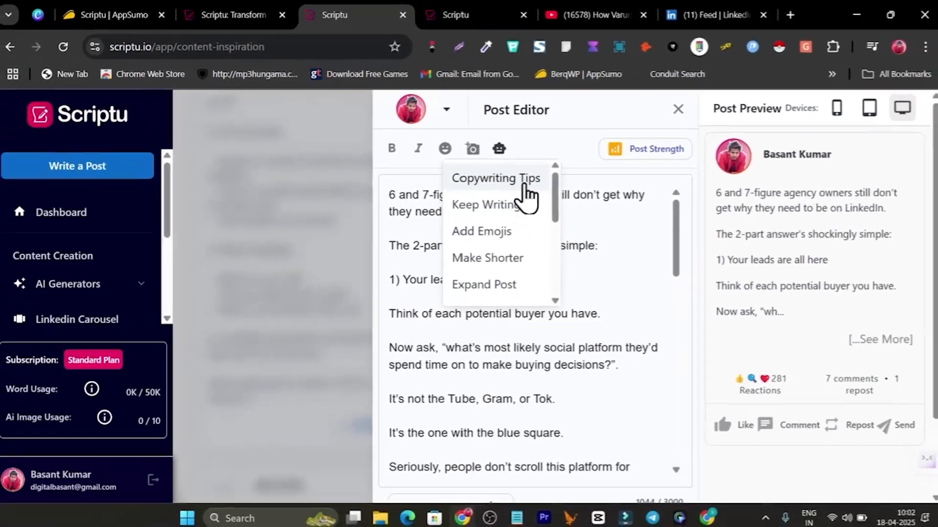
scroll(465, 288, "down", 2)
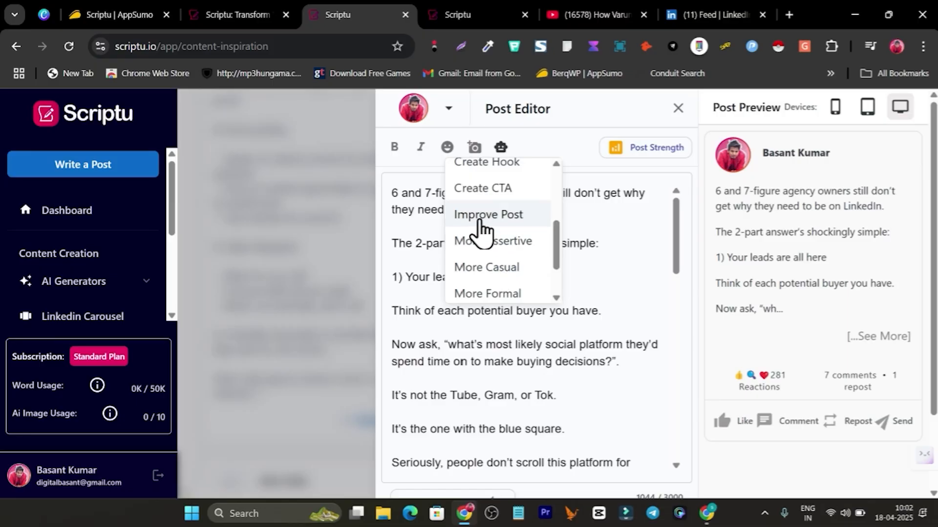
left_click(493, 218)
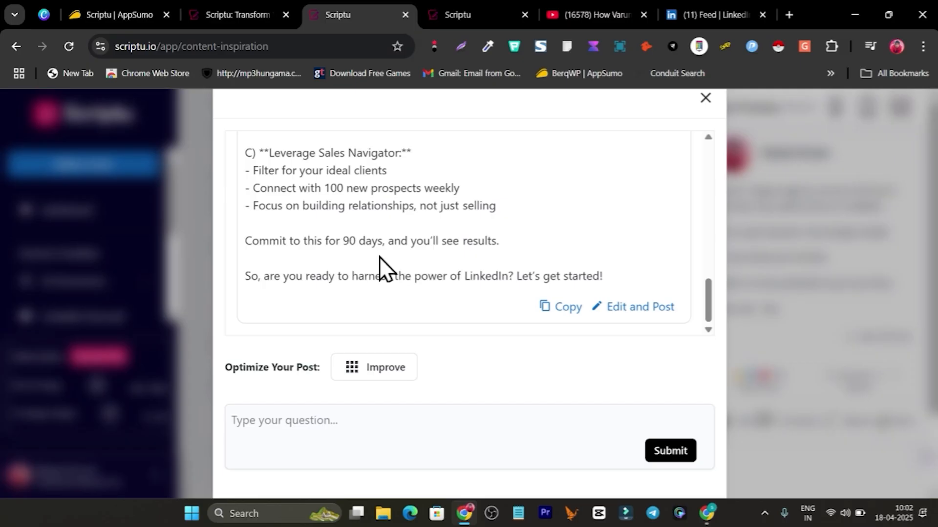
scroll(379, 257, "up", 10)
scroll(507, 269, "down", 5)
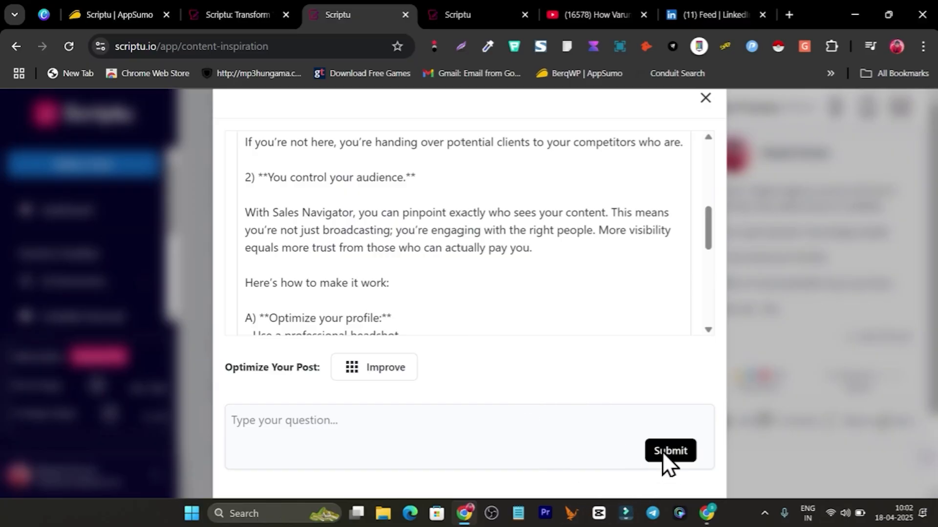
scroll(526, 301, "down", 10)
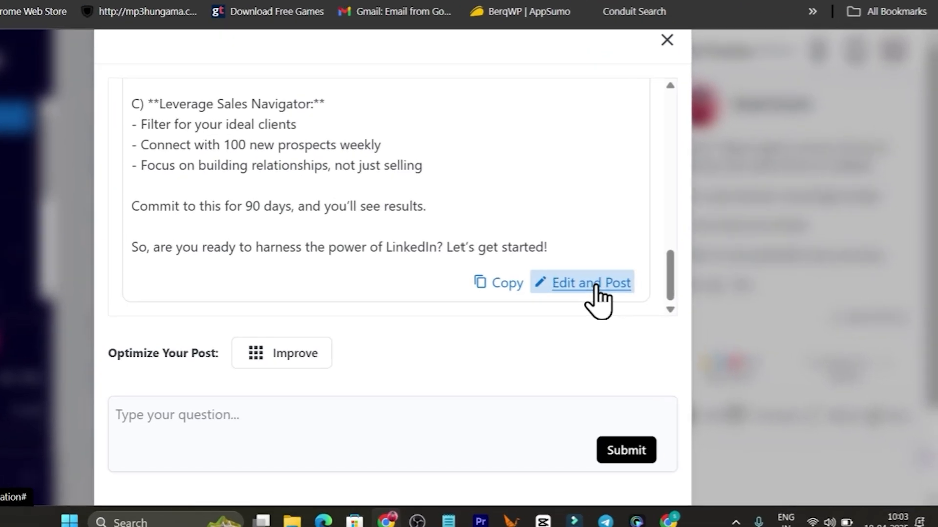
Step: Load the AI rewrite into the Post Editor and review its 1140-character text
left_click(626, 308)
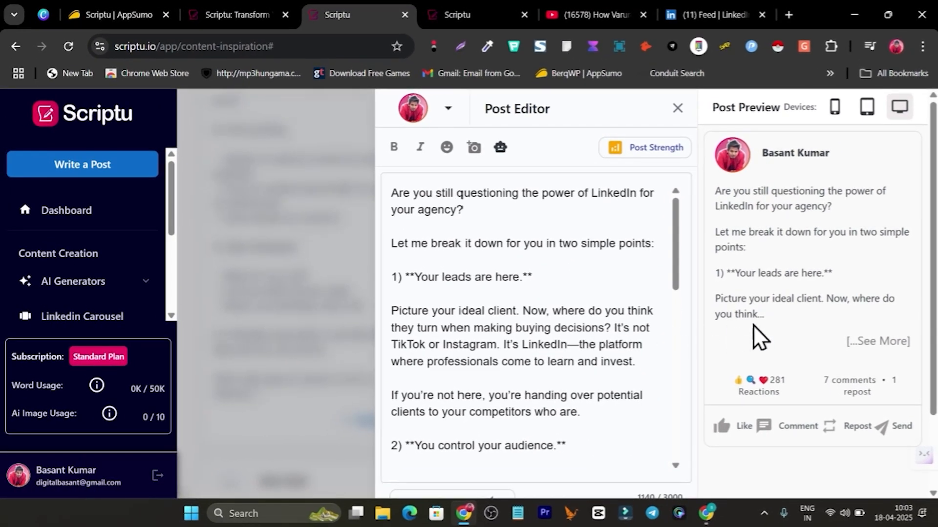
scroll(809, 265, "down", 2)
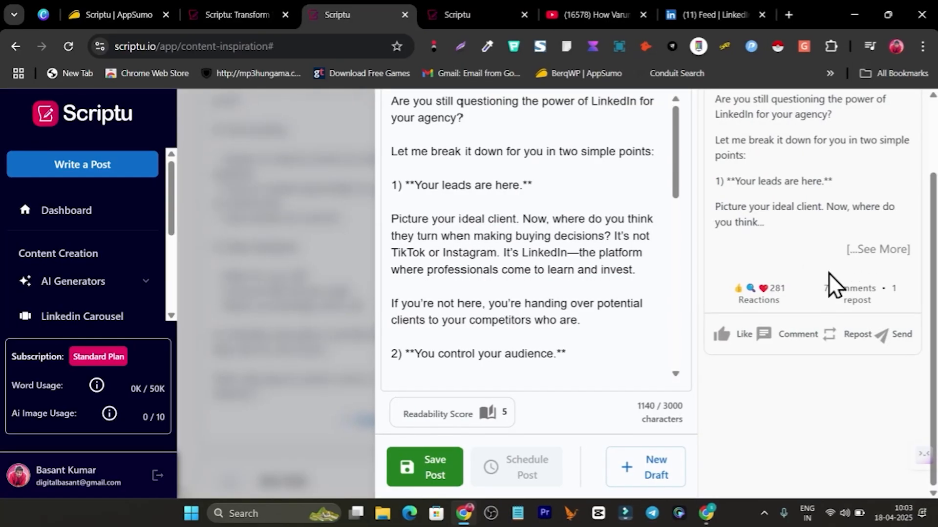
scroll(781, 289, "up", 2)
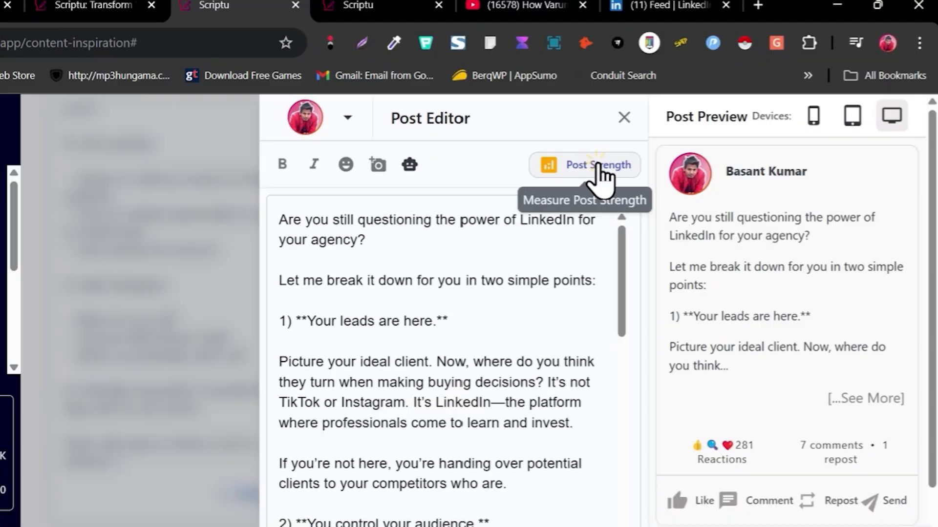
Step: Check Post Strength: Excellent, Readability 8, Emotional Appeal 6, Boldness 7, Relevance 9, Audience Targeting 9
left_click(633, 153)
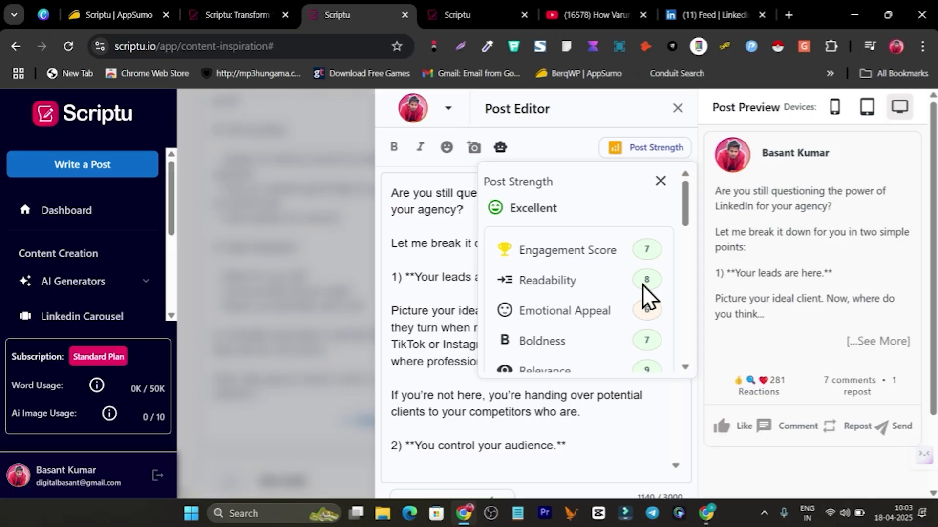
scroll(642, 286, "down", 5)
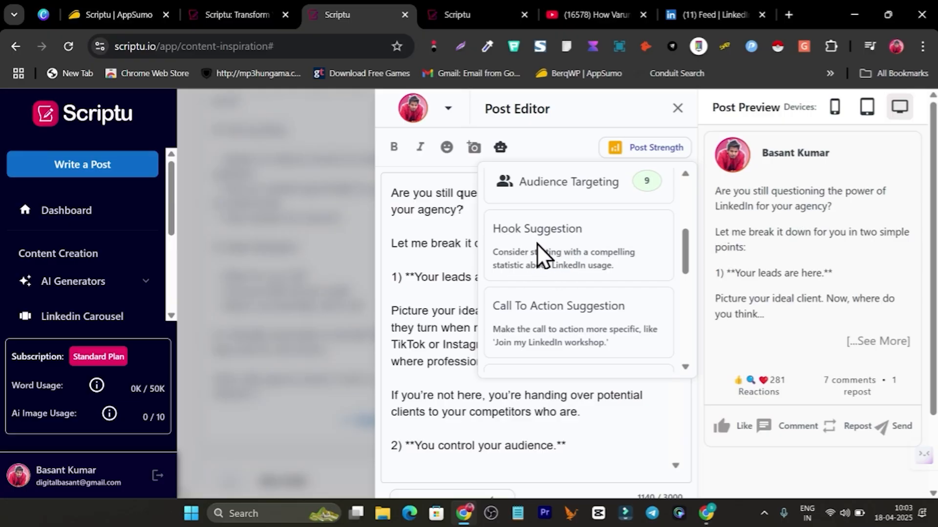
scroll(563, 260, "down", 1)
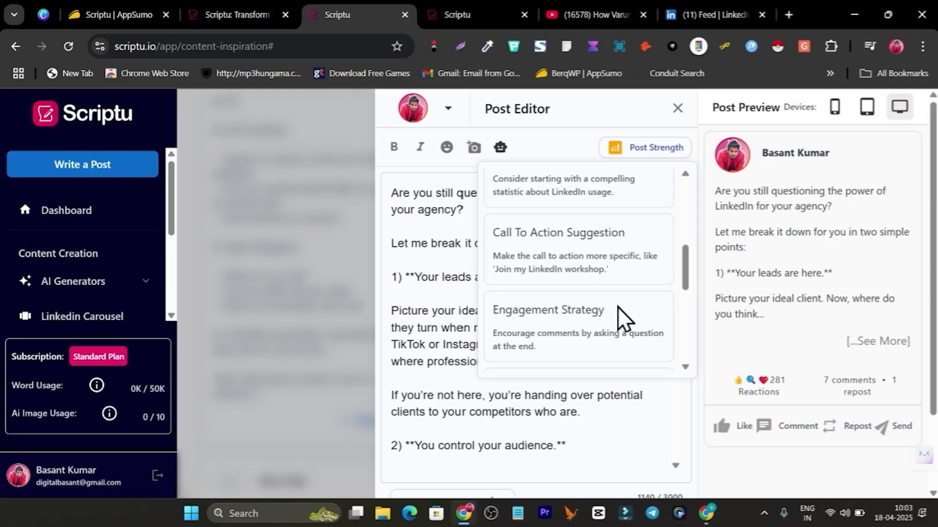
scroll(630, 304, "up", 3)
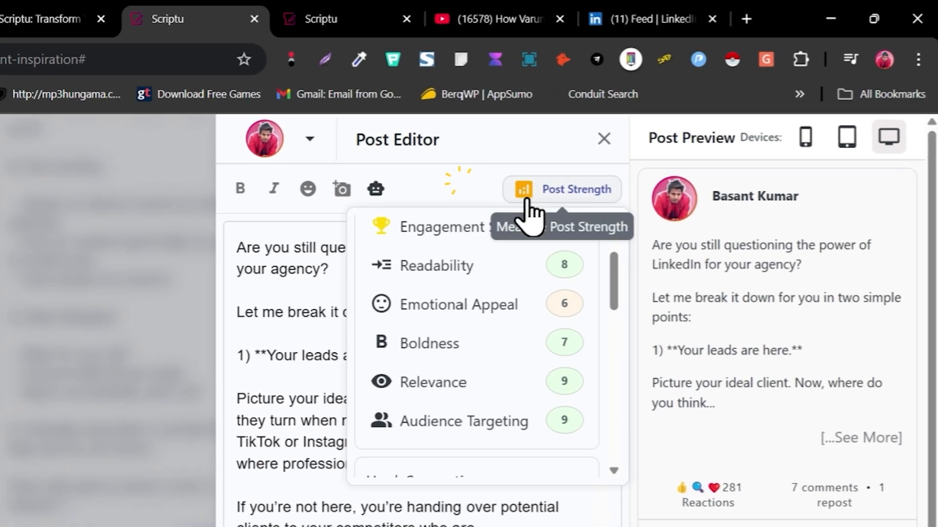
Step: Generate a hook with the AI's Create Hook action and copy it
left_click(650, 151)
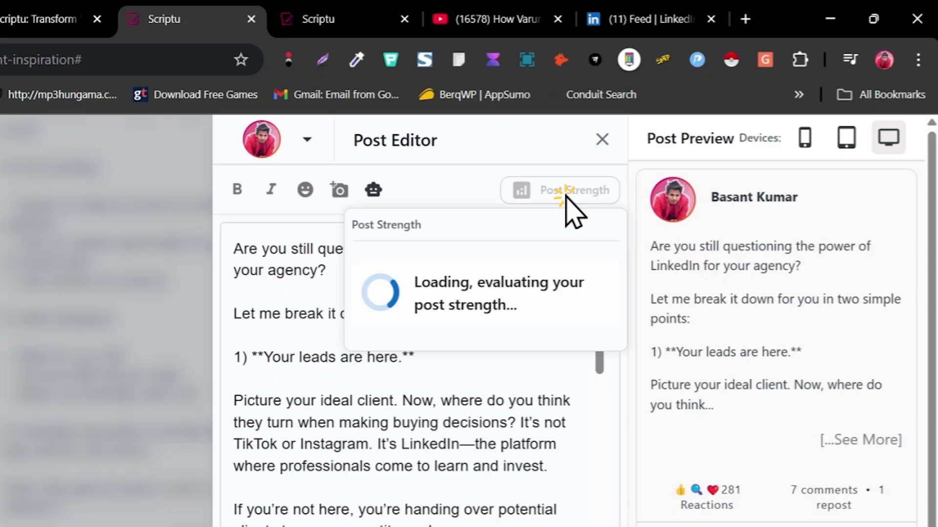
left_click(373, 194)
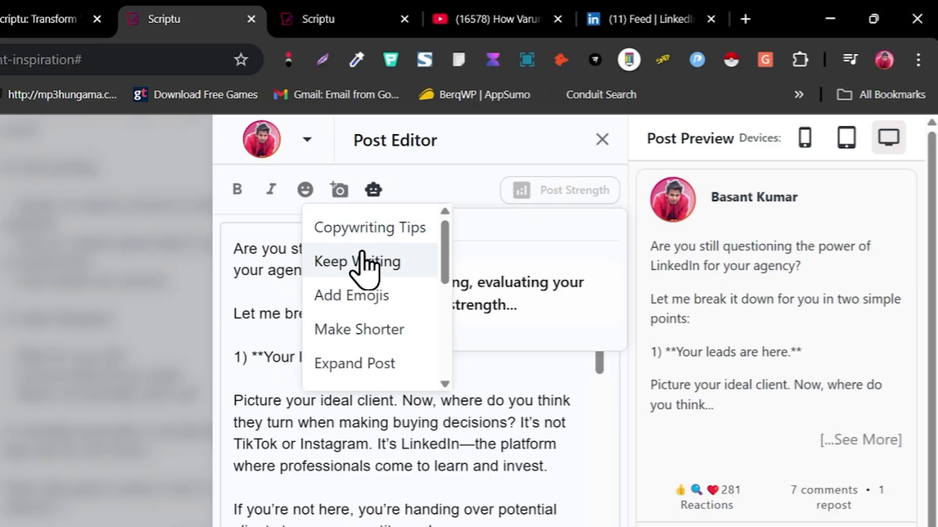
scroll(369, 263, "down", 2)
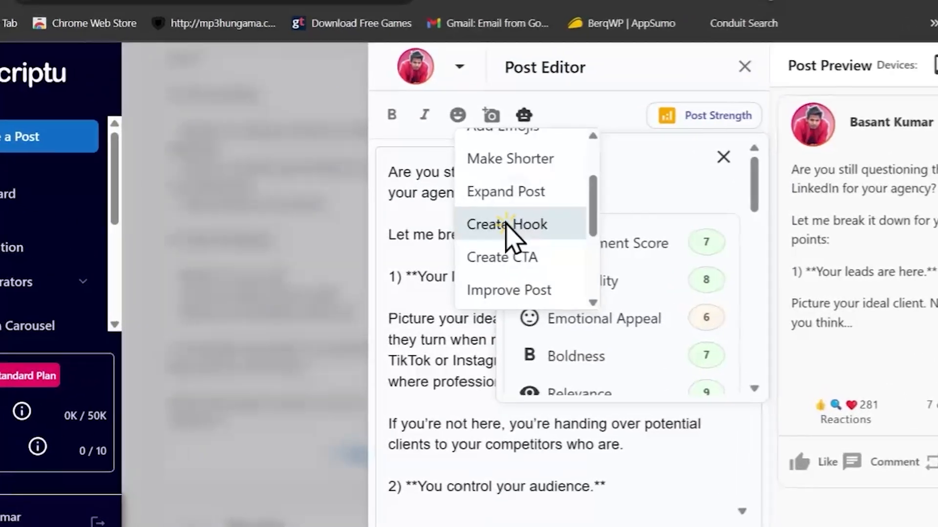
left_click(490, 240)
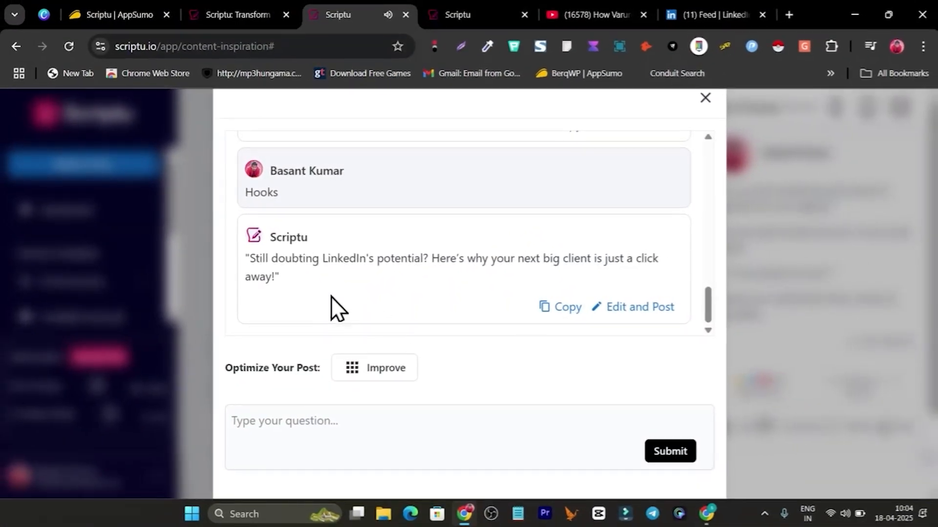
left_click(562, 310)
left_click(704, 99)
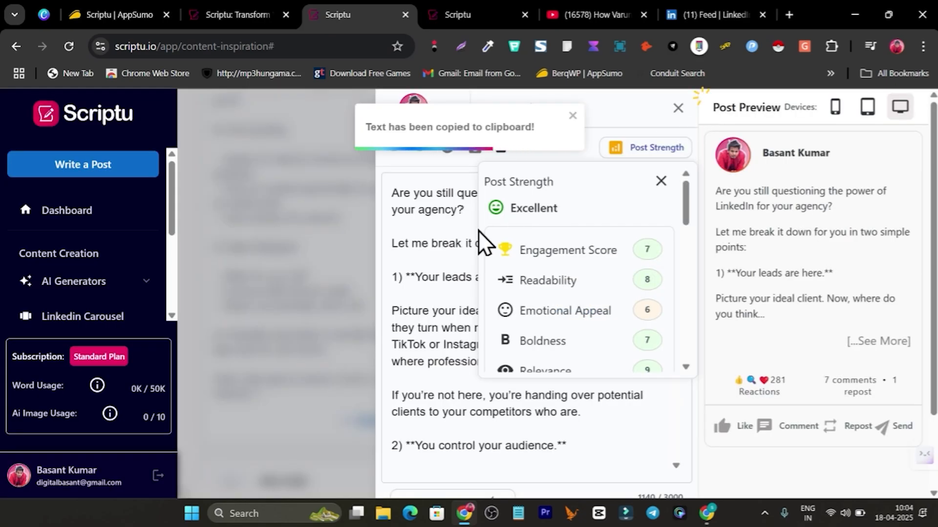
Step: Paste the hook 'Still doubting LinkedIn's potential?…' above the post's first line
left_click(394, 194)
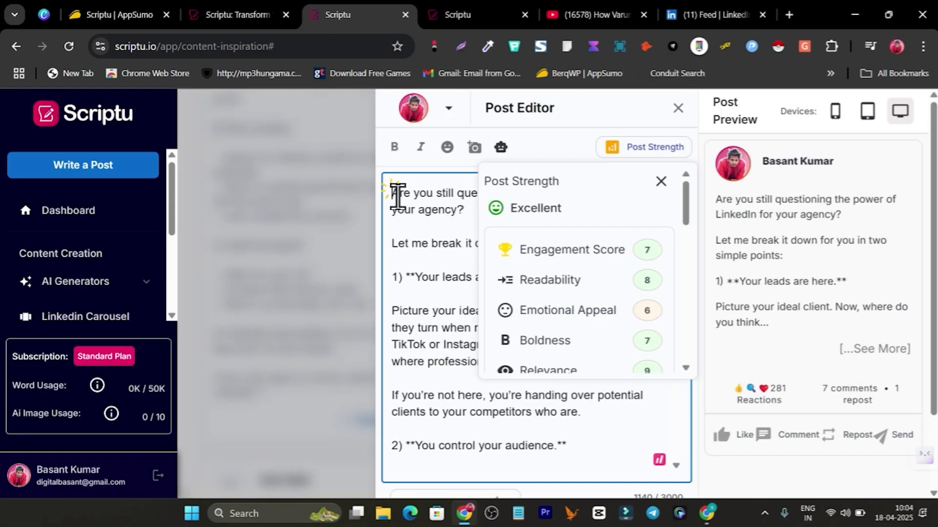
key("Return")
key("Return")
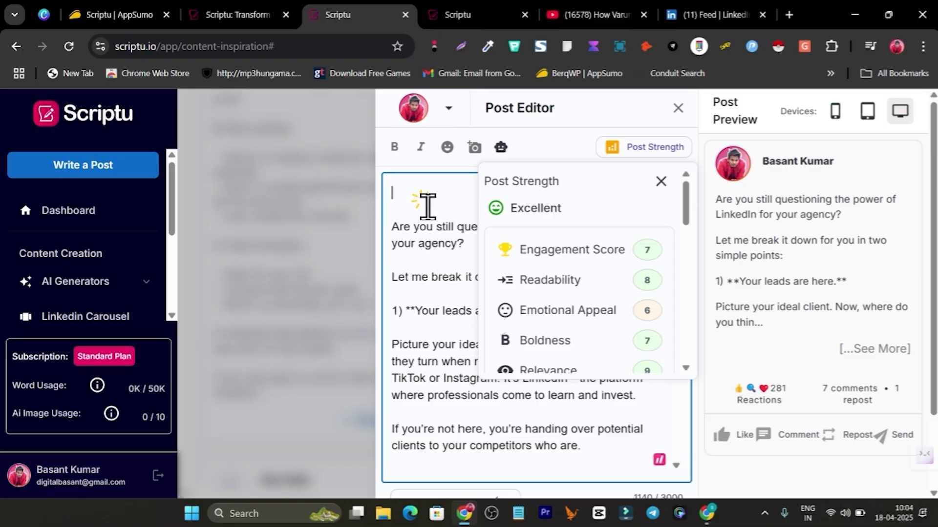
key("ctrl+v")
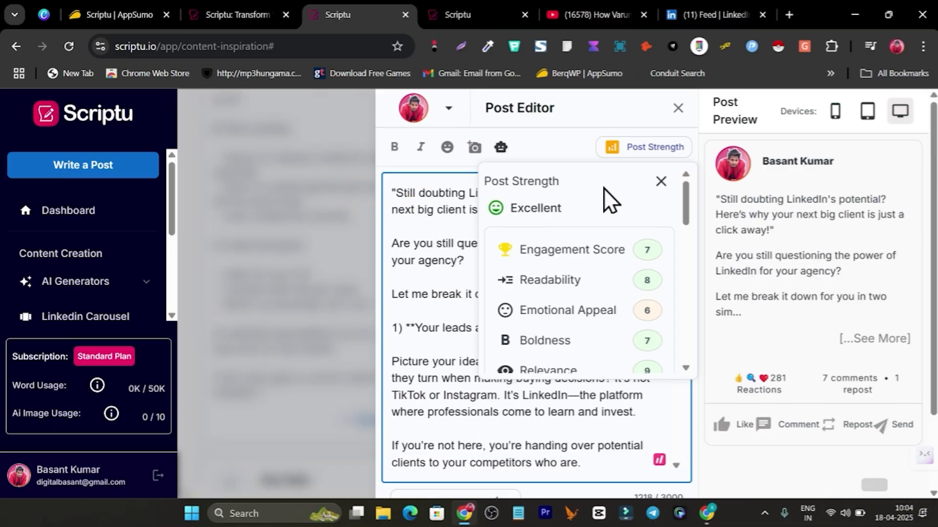
left_click(659, 181)
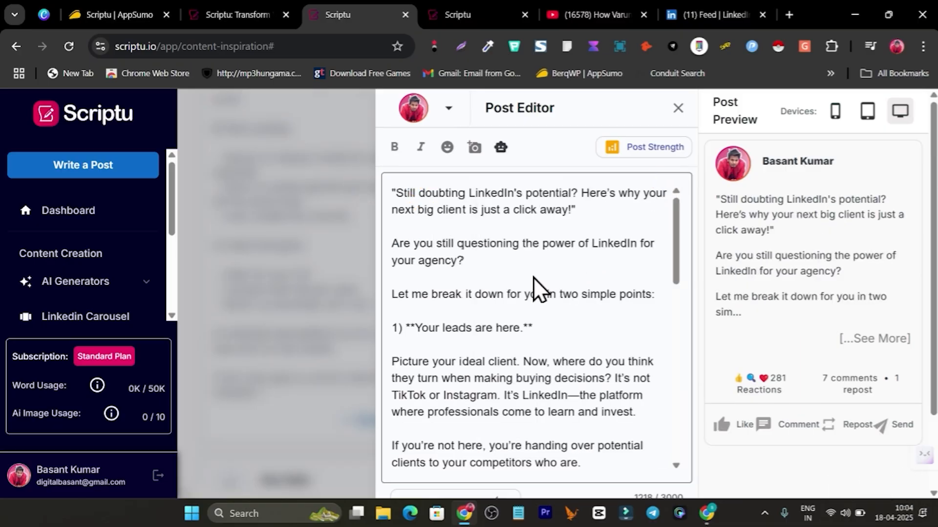
scroll(535, 302, "down", 10)
scroll(524, 386, "down", 2)
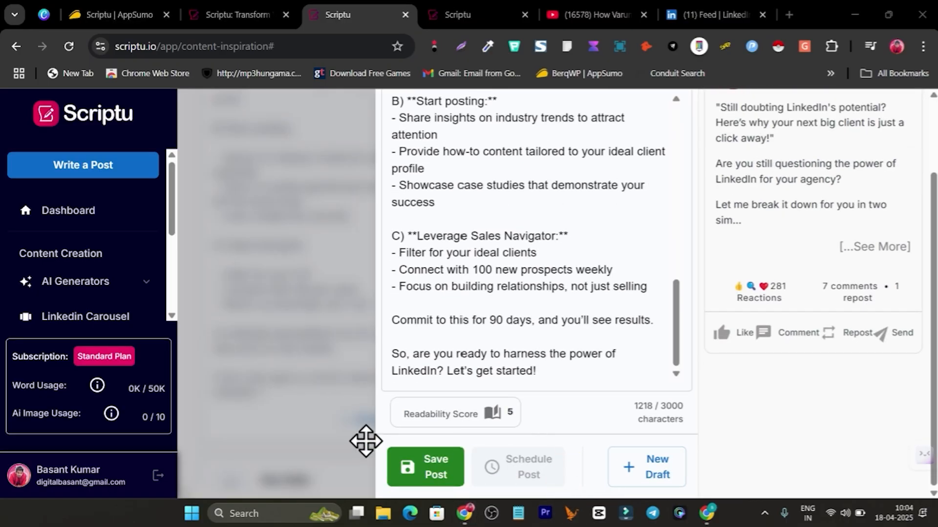
Step: Save the post and choose to schedule it for later
left_click(434, 476)
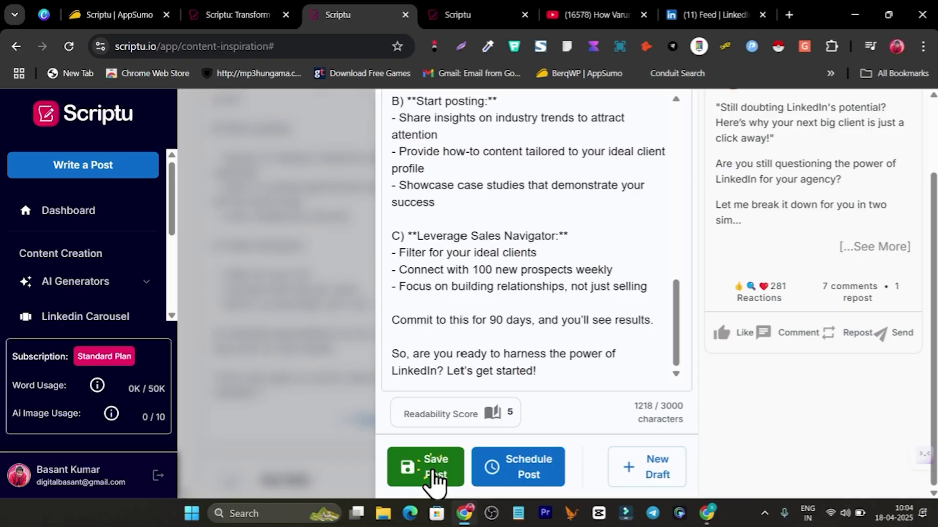
left_click(538, 481)
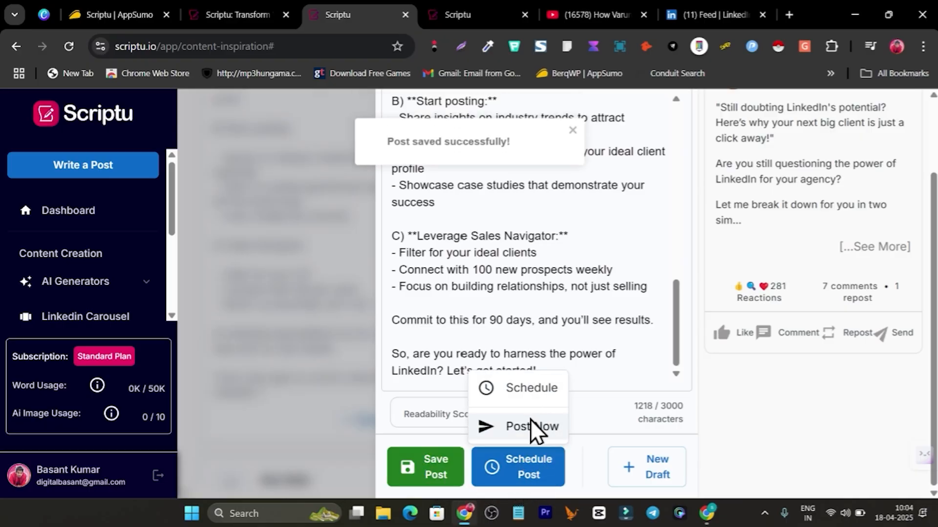
left_click(526, 388)
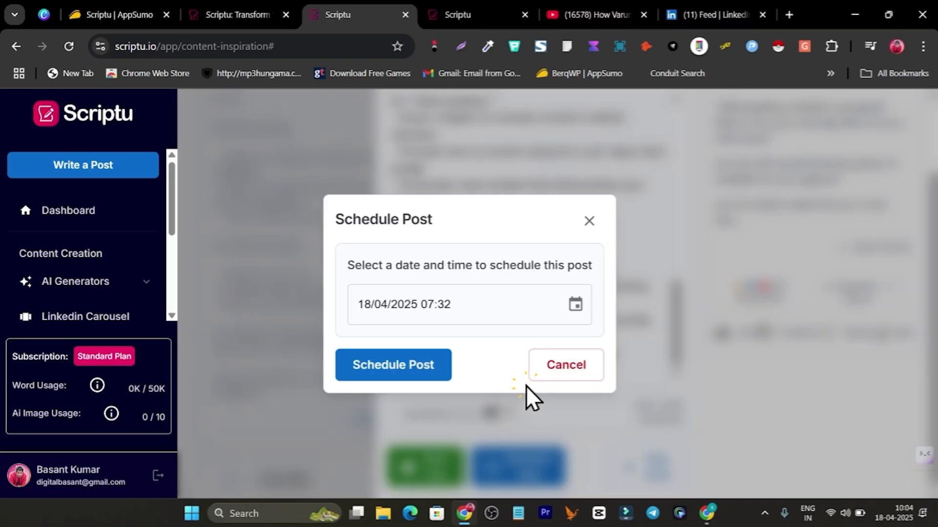
Step: Schedule the post for 19/04/2025 at 09:32 AM
left_click(432, 305)
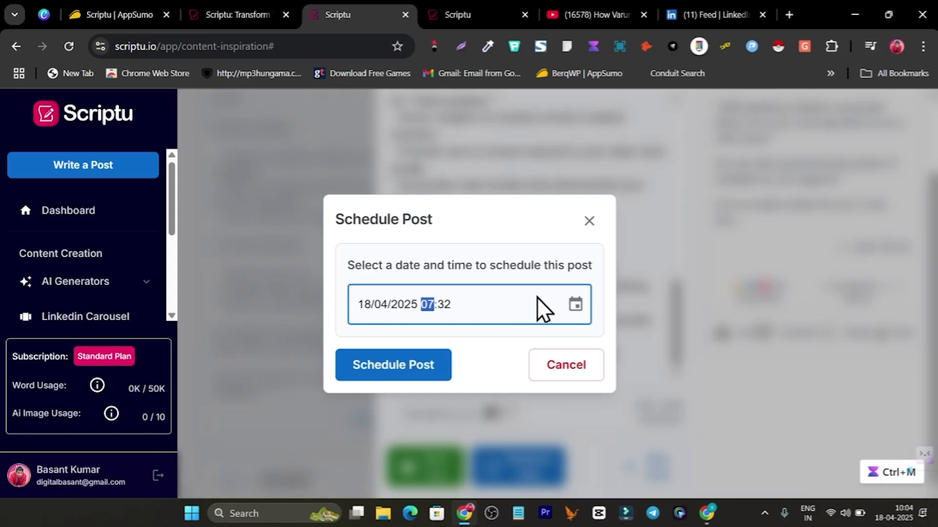
left_click(576, 305)
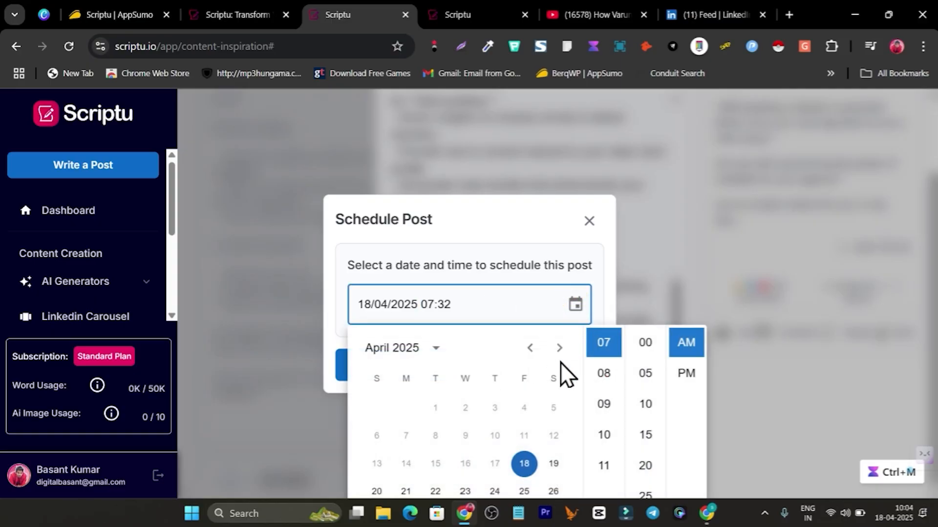
left_click(556, 464)
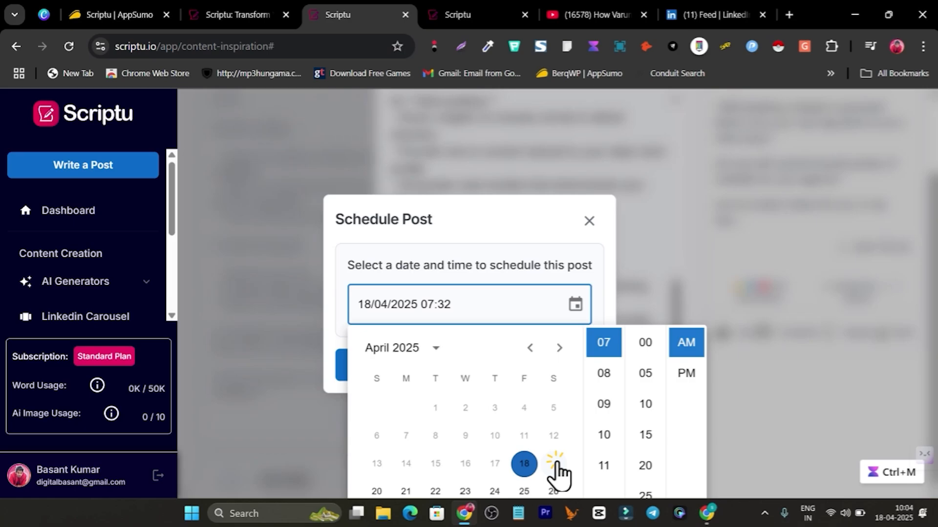
left_click(605, 405)
scroll(649, 385, "down", 5)
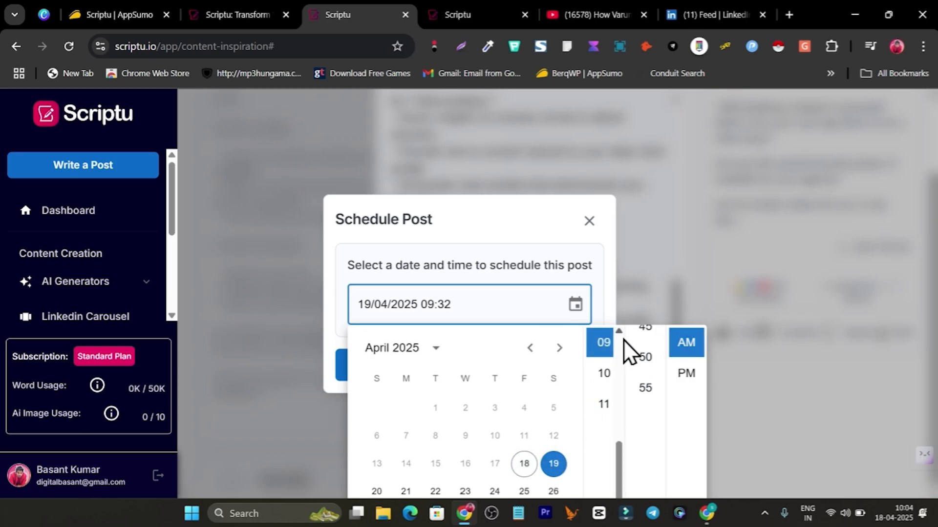
key("ctrl+minus")
key("ctrl+minus")
key("ctrl+minus")
key("ctrl+minus")
key("ctrl+minus")
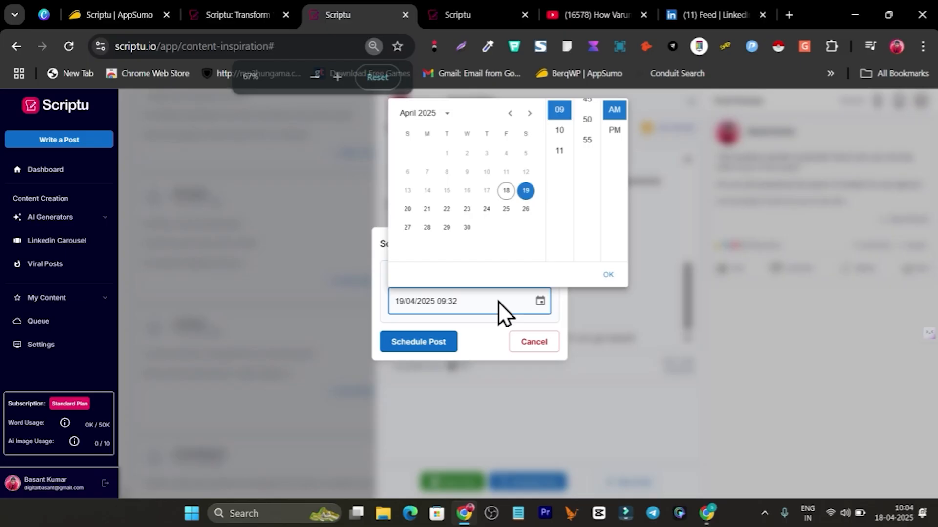
key("ctrl+plus")
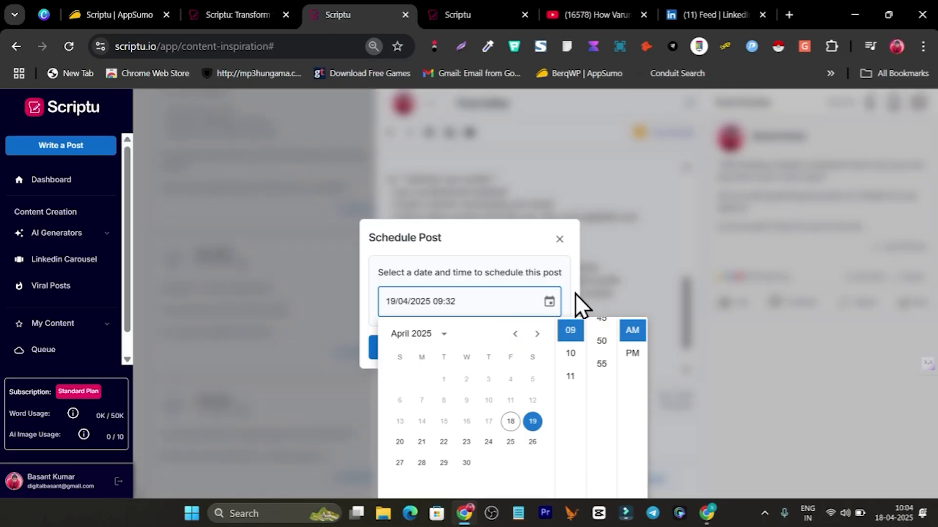
left_click(491, 242)
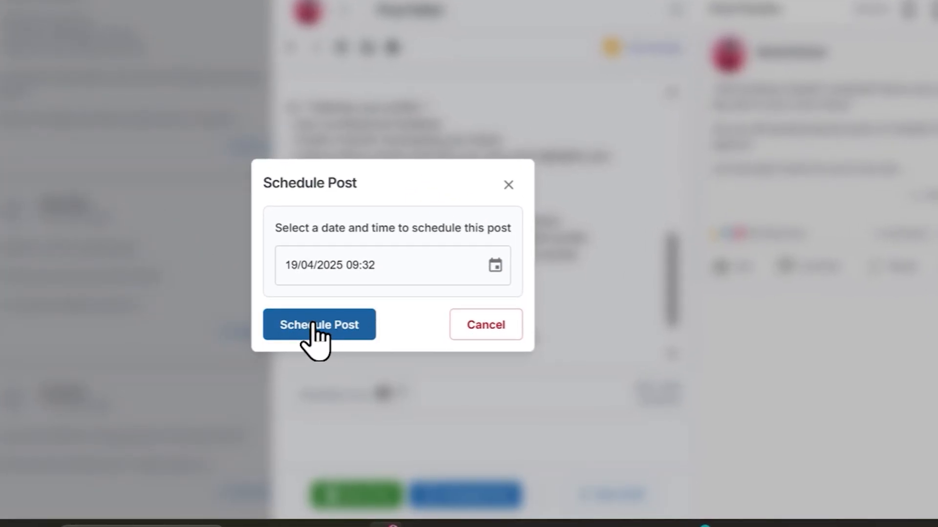
left_click(337, 321)
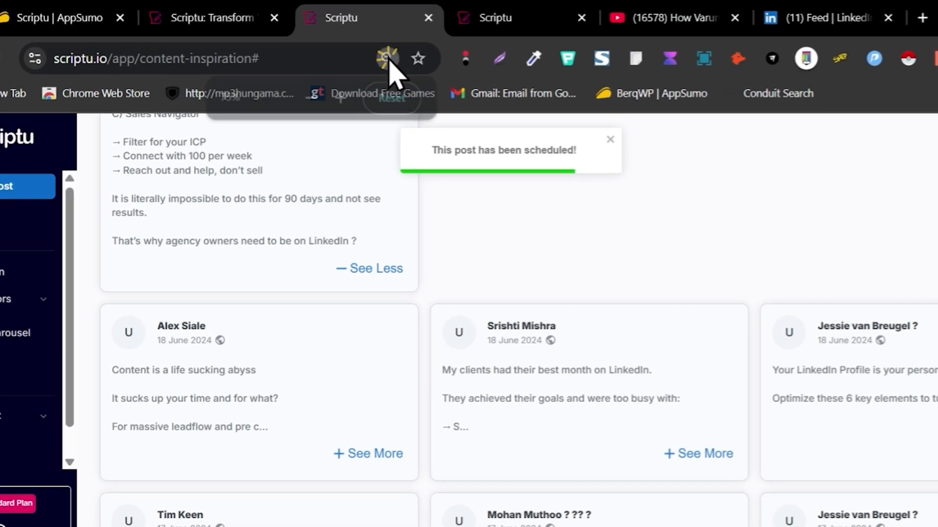
Step: Reset the browser page zoom to 100%
left_click(384, 55)
left_click(392, 98)
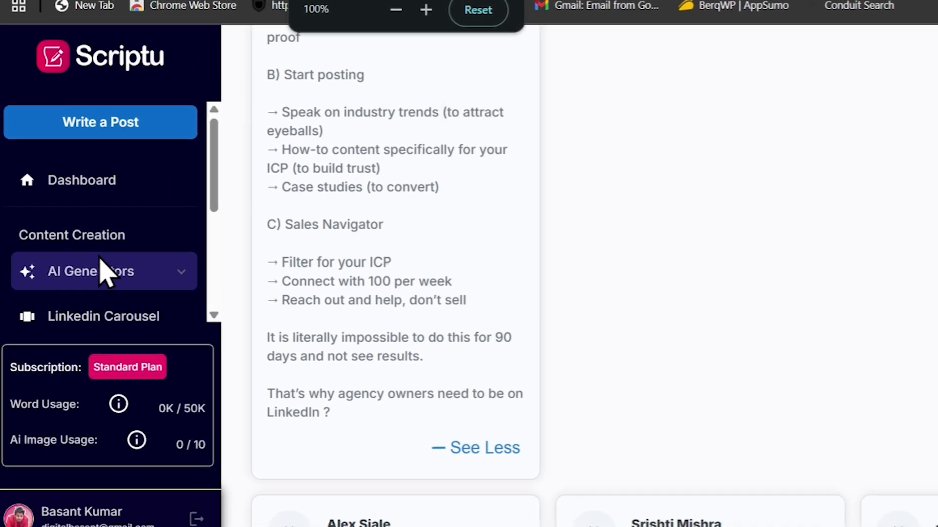
scroll(44, 334, "down", 1)
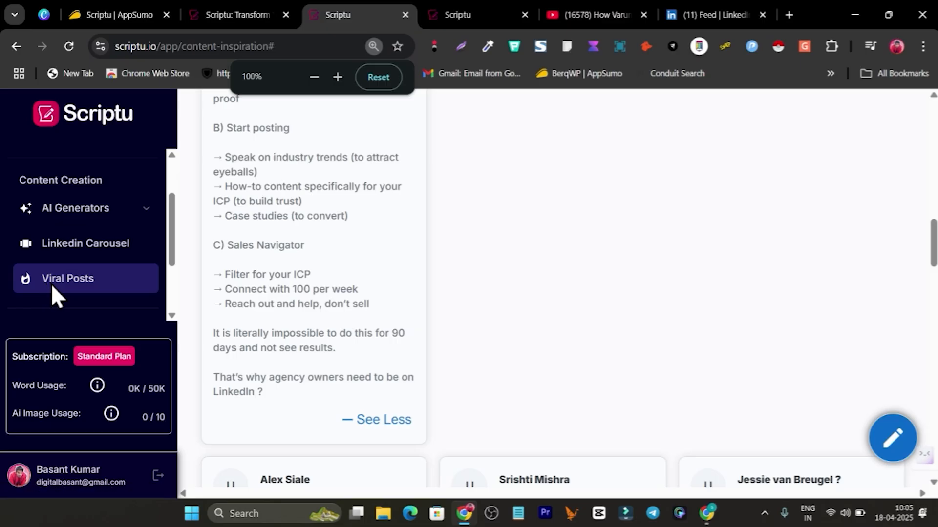
Step: Bring up the Carousel Generator showing its default 'Amazing catchy title goes here!' slides
left_click(100, 247)
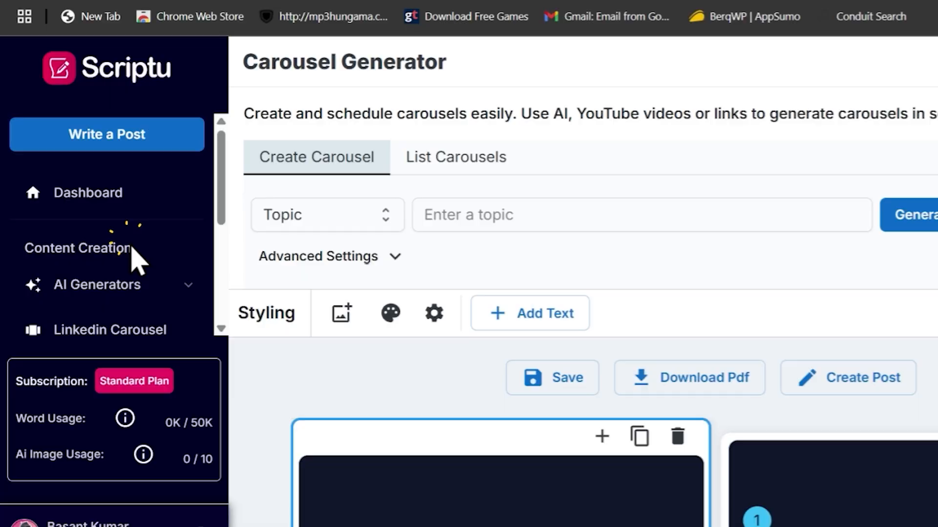
scroll(386, 267, "down", 3)
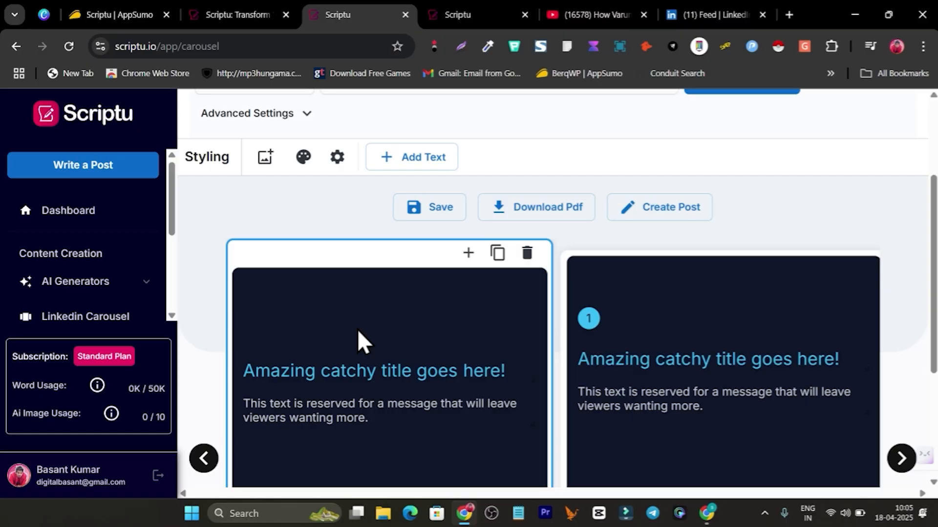
scroll(357, 337, "up", 3)
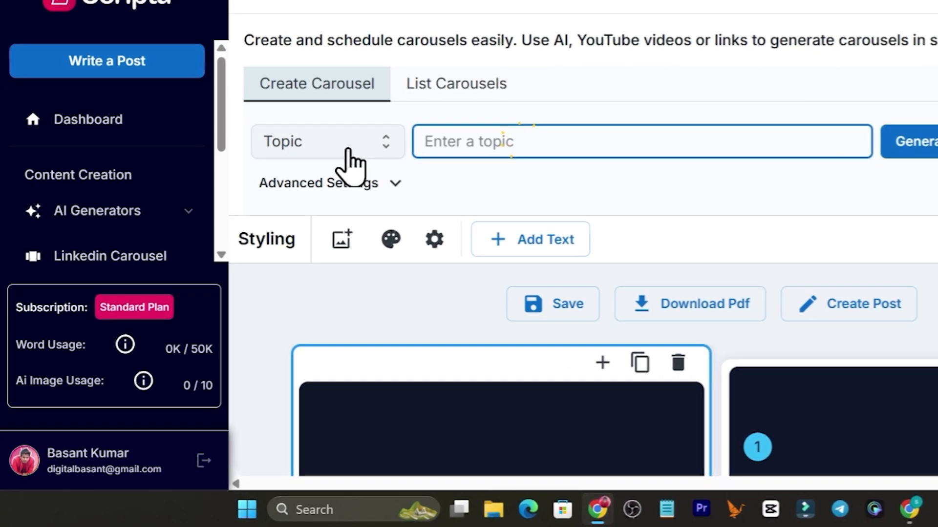
Step: Set the carousel source type to Topic after trying Website and Free Text
left_click(269, 230)
left_click(323, 218)
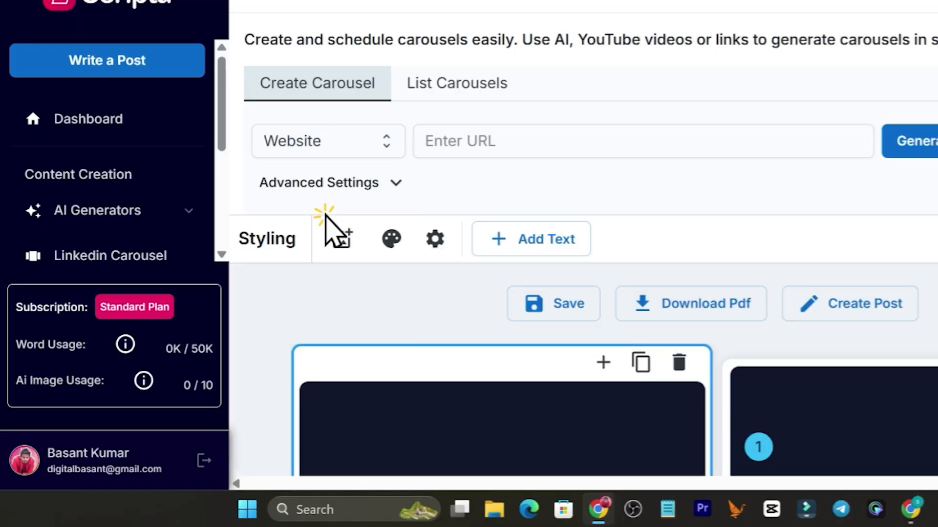
left_click(317, 144)
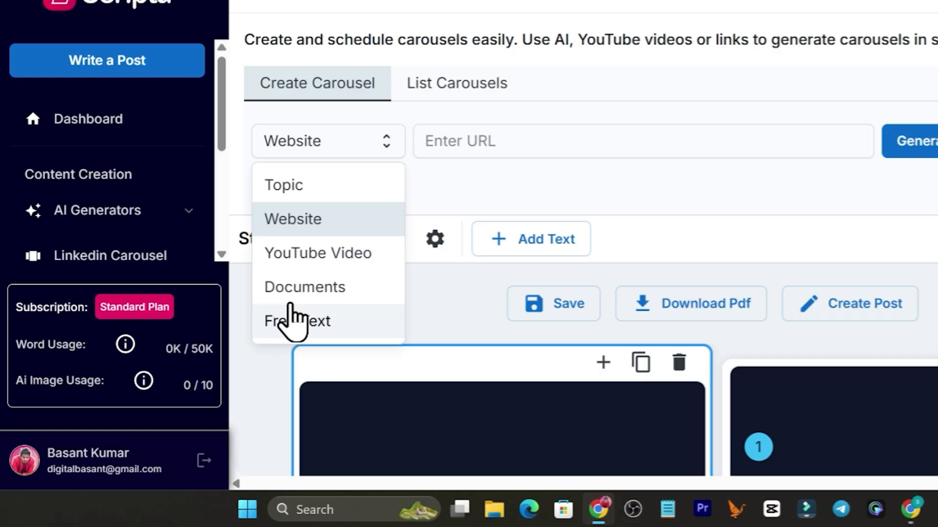
left_click(282, 321)
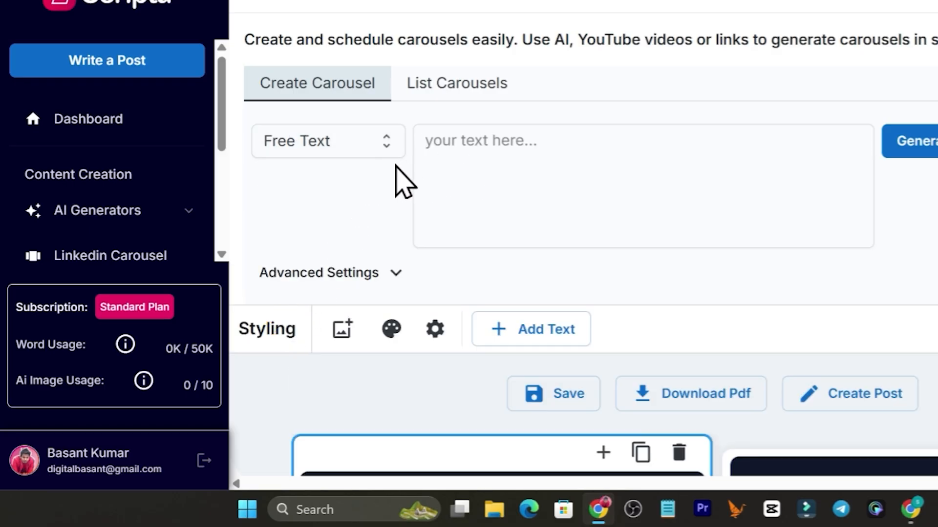
left_click(334, 144)
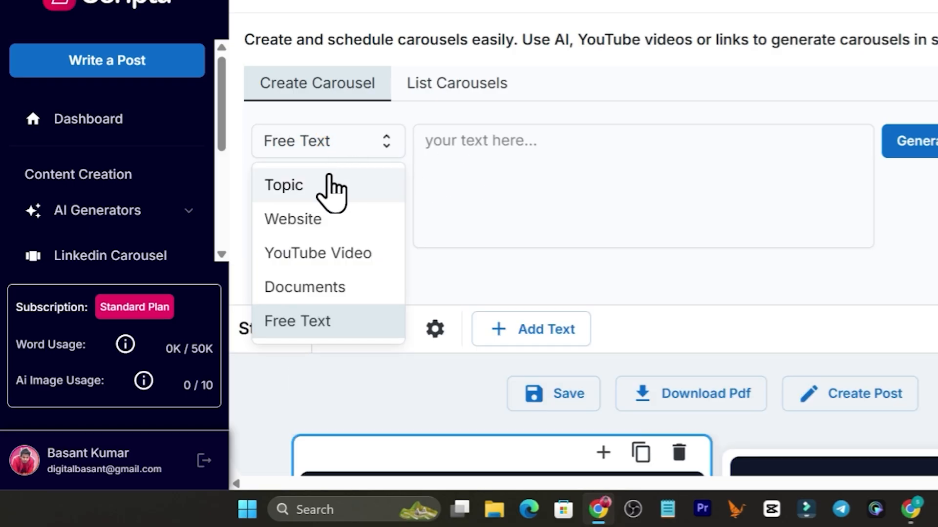
left_click(304, 186)
Step: Enter 'local seo' as the topic and generate the carousel
left_click(502, 142)
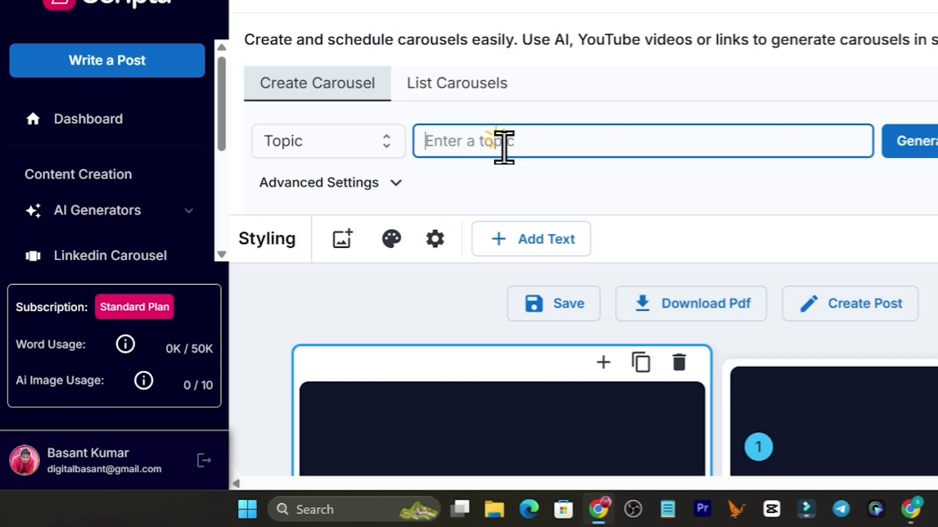
type("loca")
type("l se")
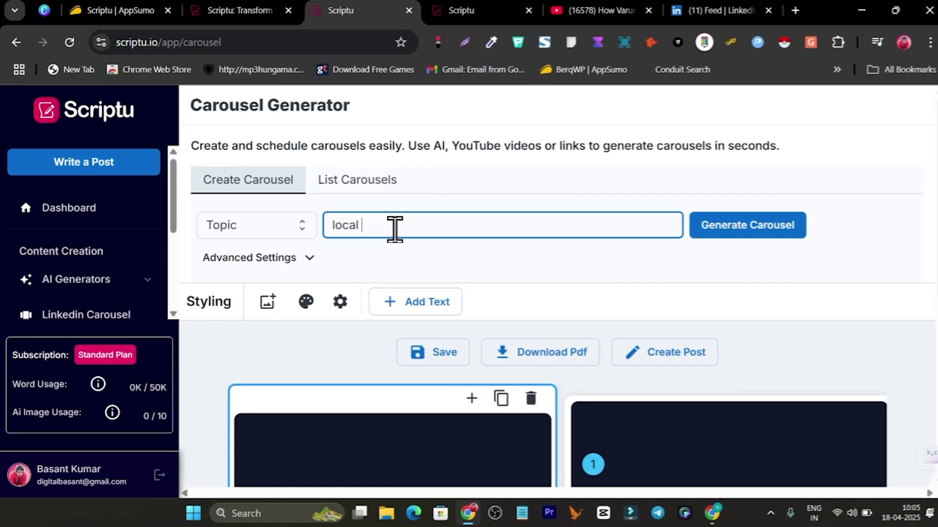
type("o")
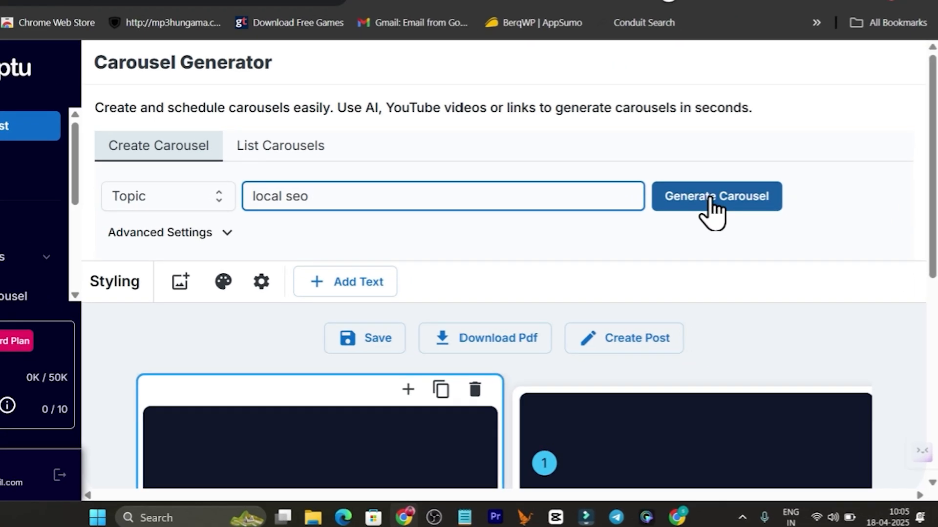
left_click(712, 197)
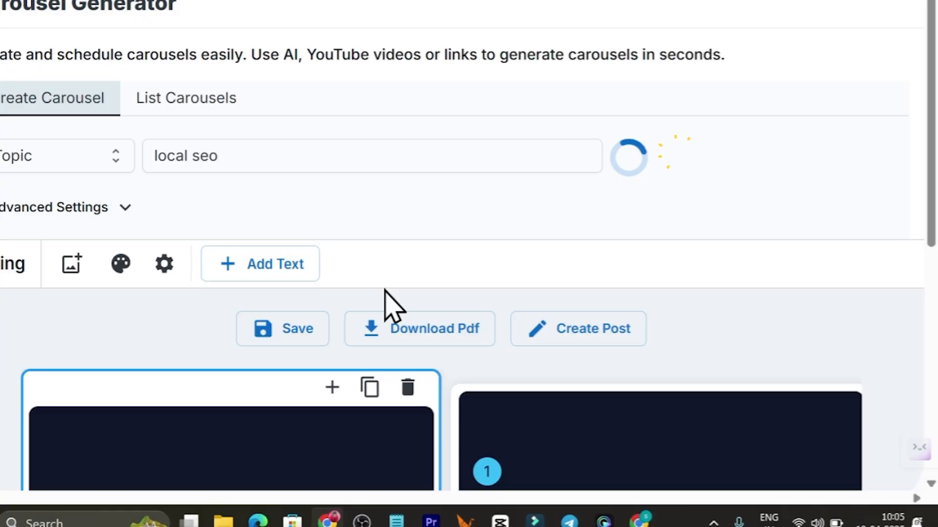
scroll(473, 315, "down", 5)
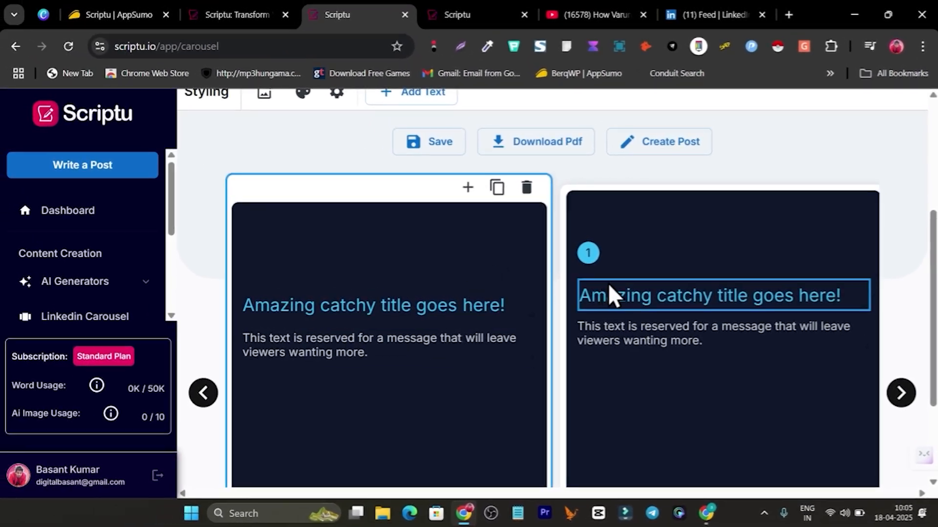
scroll(489, 362, "up", 3)
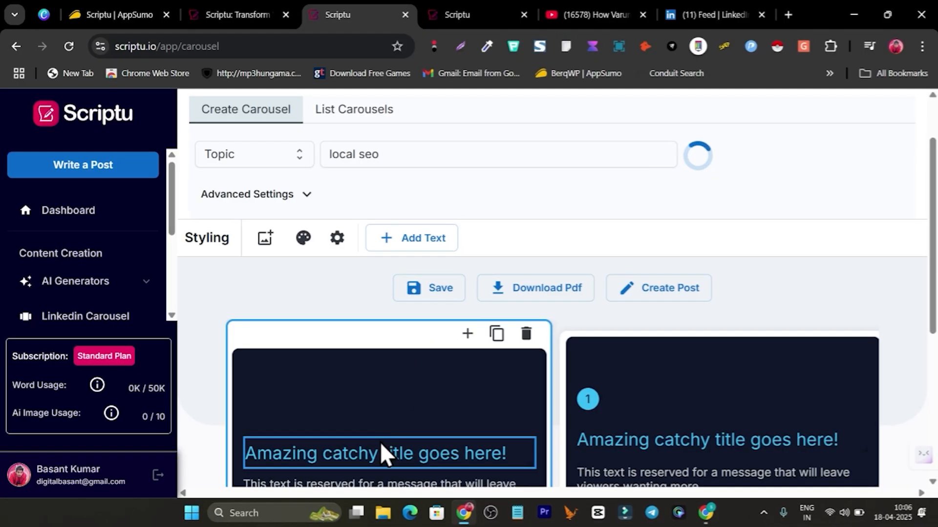
Step: Bring up the palette option in the Styling bar and review the generated slides
left_click(368, 449)
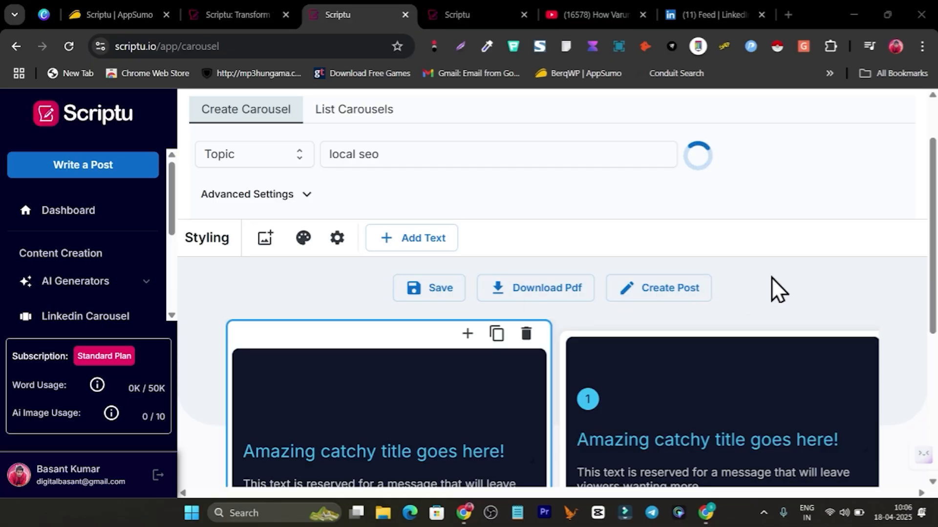
scroll(777, 274, "down", 3)
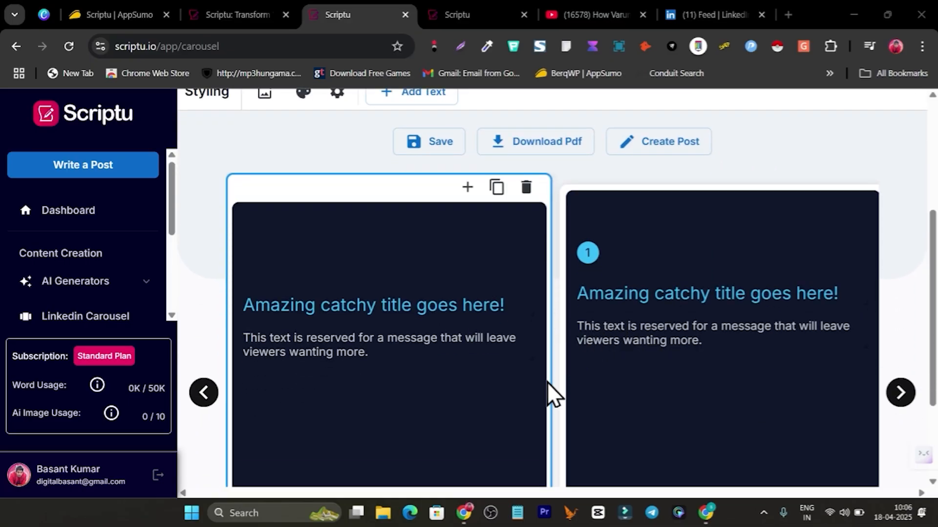
scroll(548, 383, "up", 2)
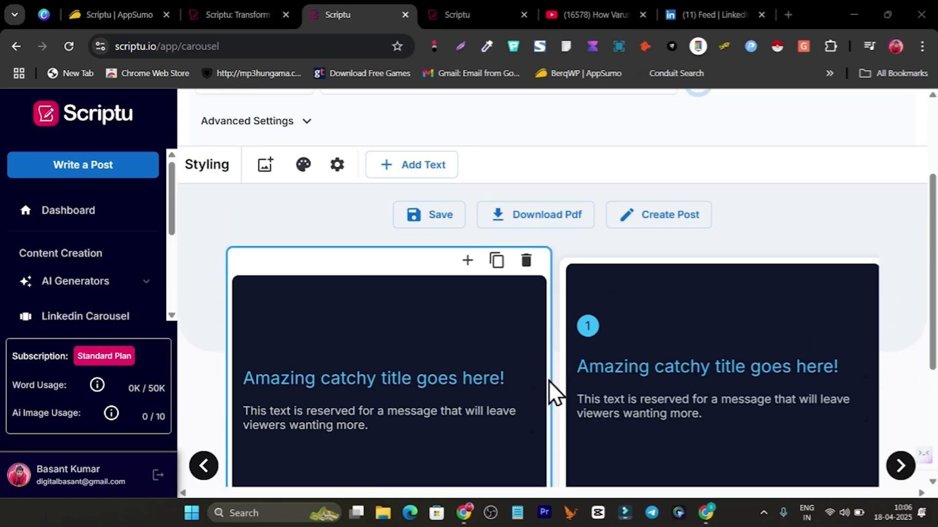
scroll(549, 381, "up", 2)
scroll(555, 353, "down", 3)
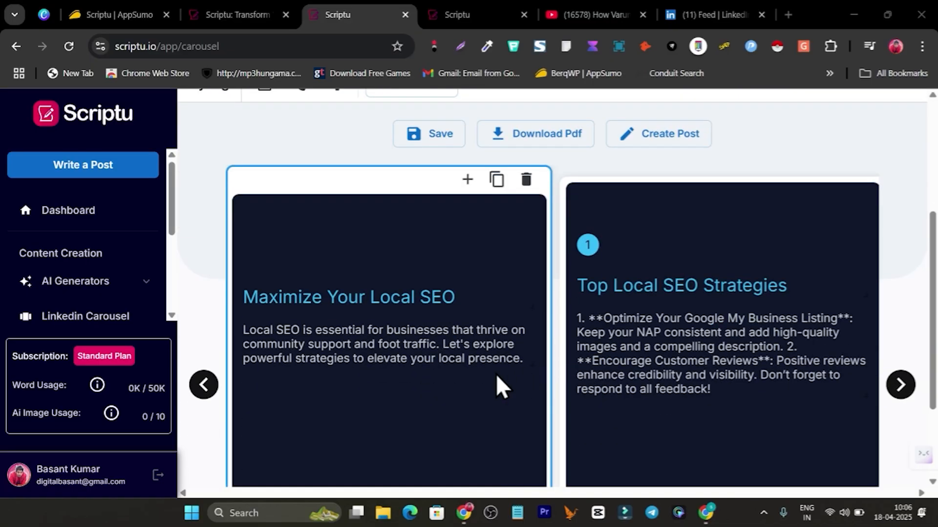
scroll(497, 374, "up", 2)
scroll(731, 407, "down", 2)
scroll(388, 398, "up", 3)
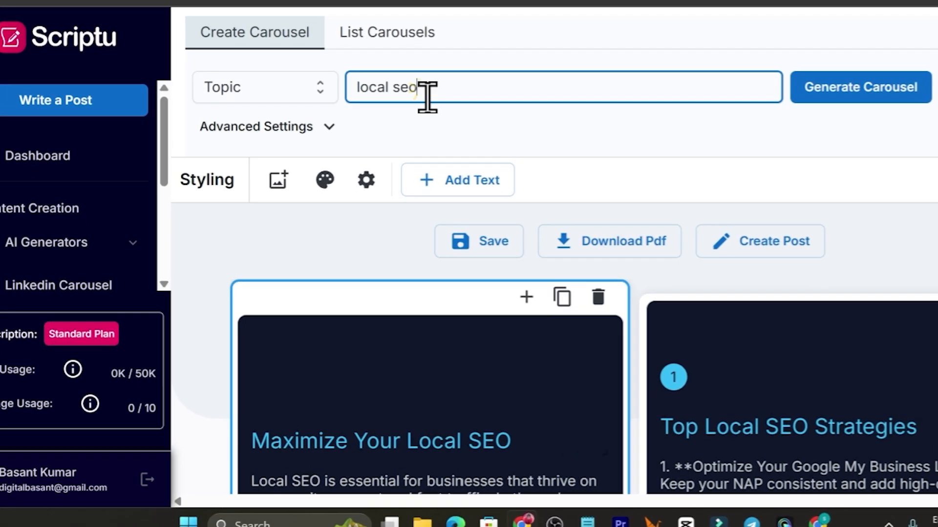
scroll(415, 362, "down", 4)
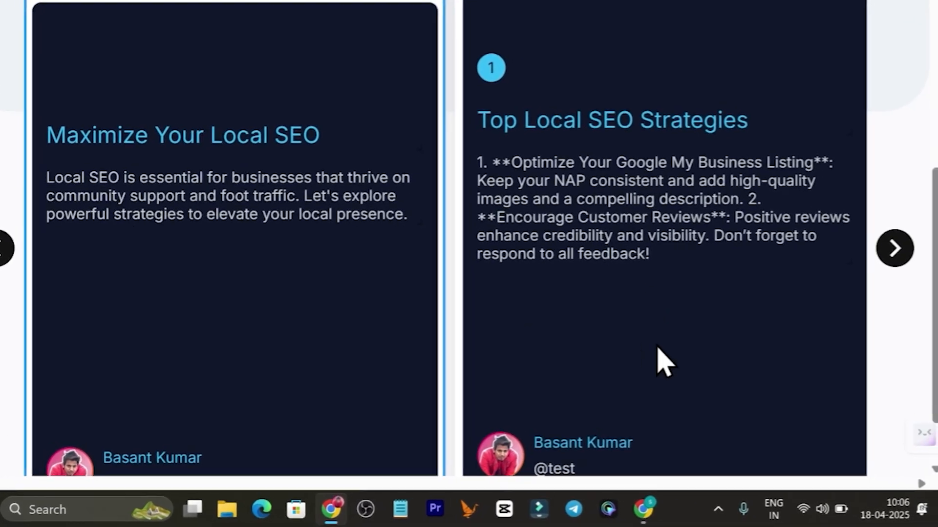
scroll(481, 334, "down", 2)
scroll(354, 364, "up", 2)
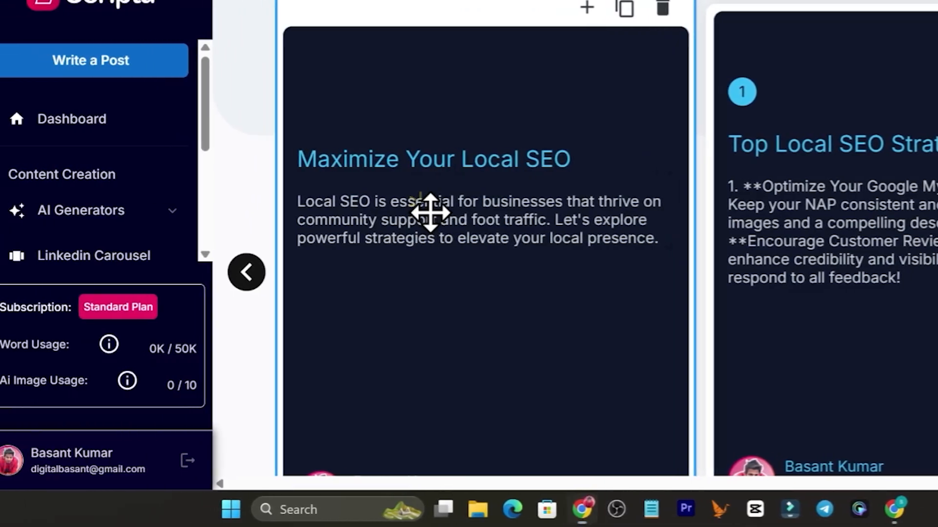
scroll(440, 359, "down", 2)
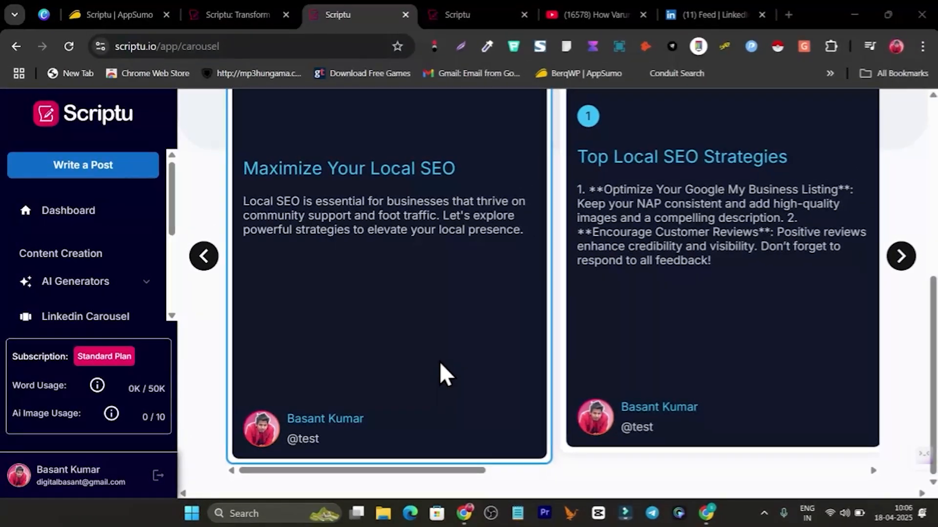
scroll(416, 355, "up", 2)
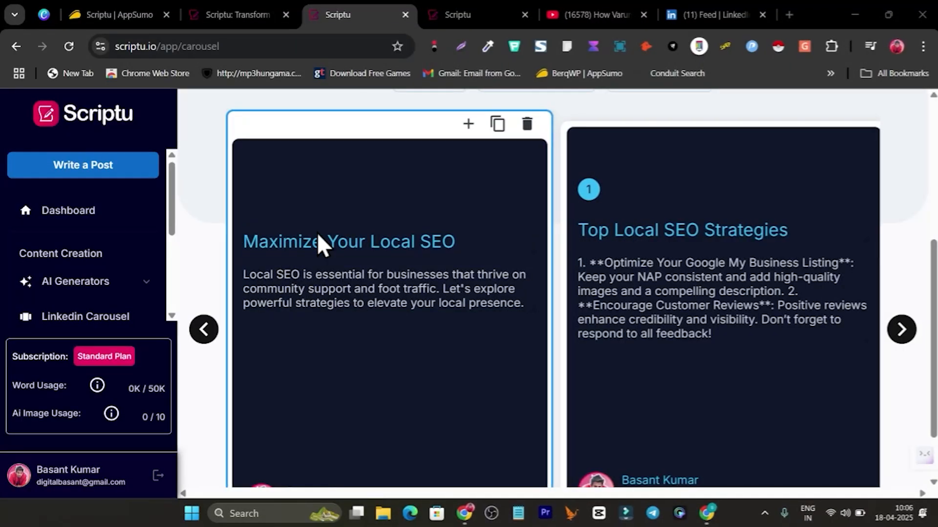
scroll(528, 332, "up", 2)
scroll(526, 344, "up", 4)
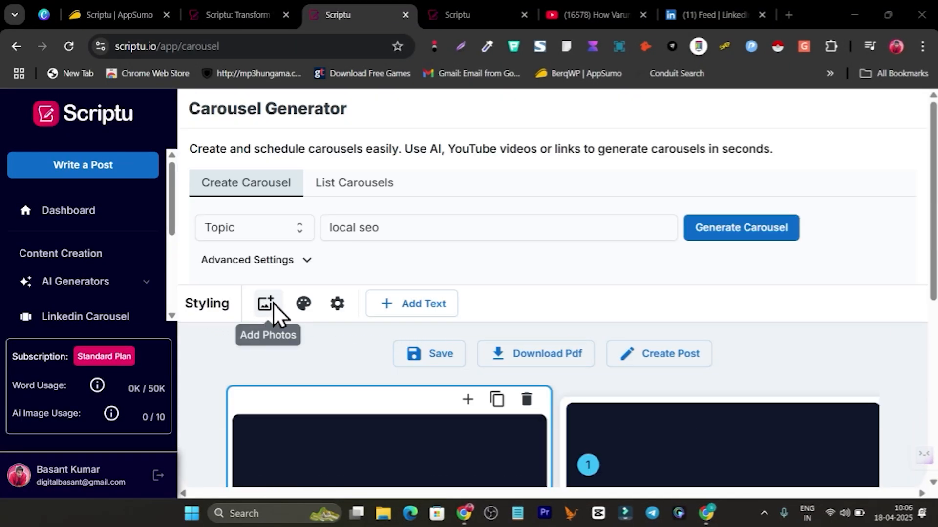
Step: Try the pink, black and yellow palette, then apply the teal palette to the slides
left_click(304, 308)
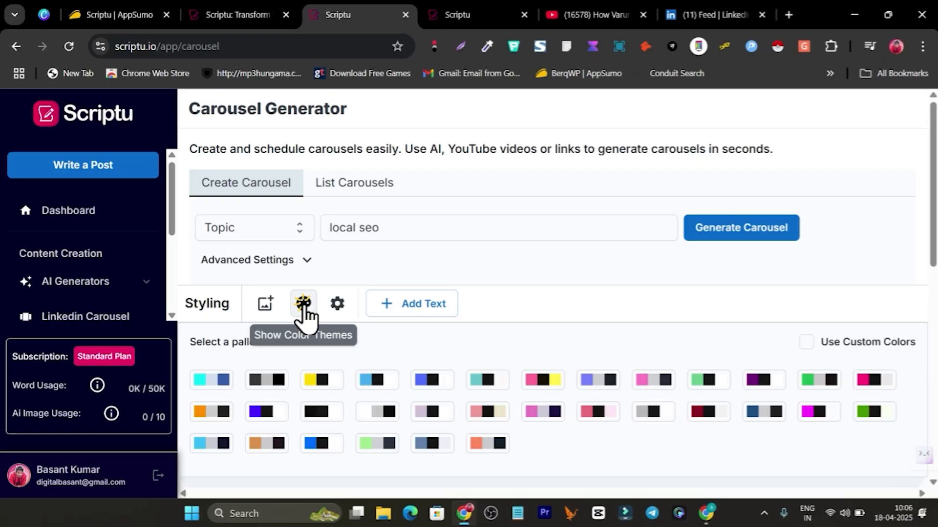
scroll(303, 315, "down", 3)
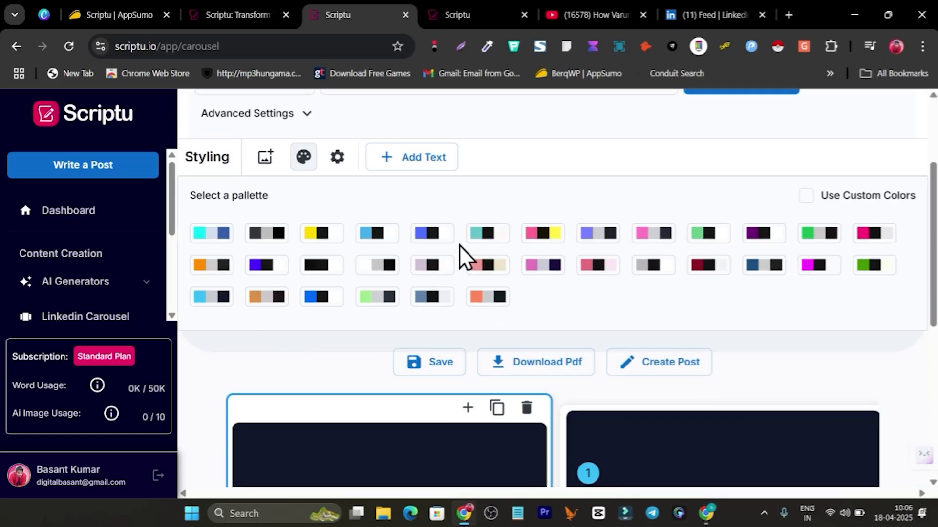
left_click(550, 236)
scroll(537, 258, "down", 4)
scroll(469, 364, "up", 4)
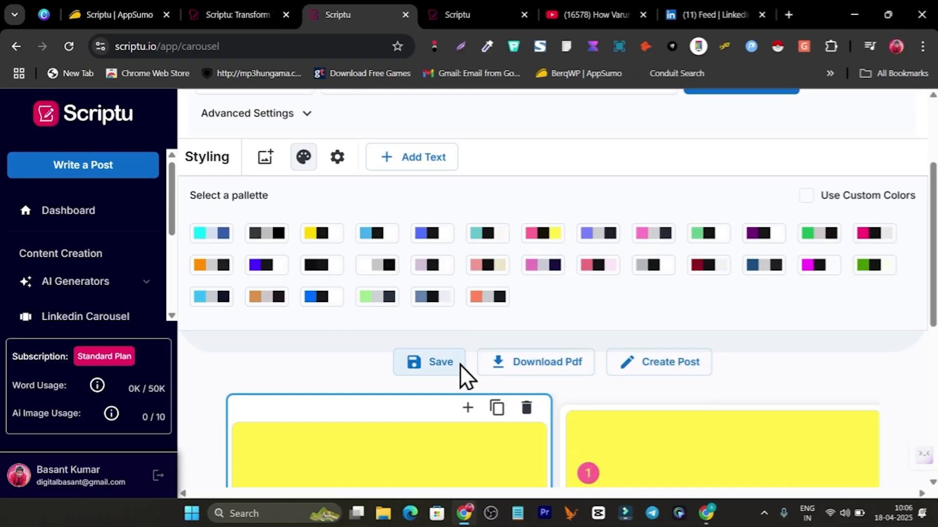
left_click(486, 235)
scroll(481, 272, "down", 5)
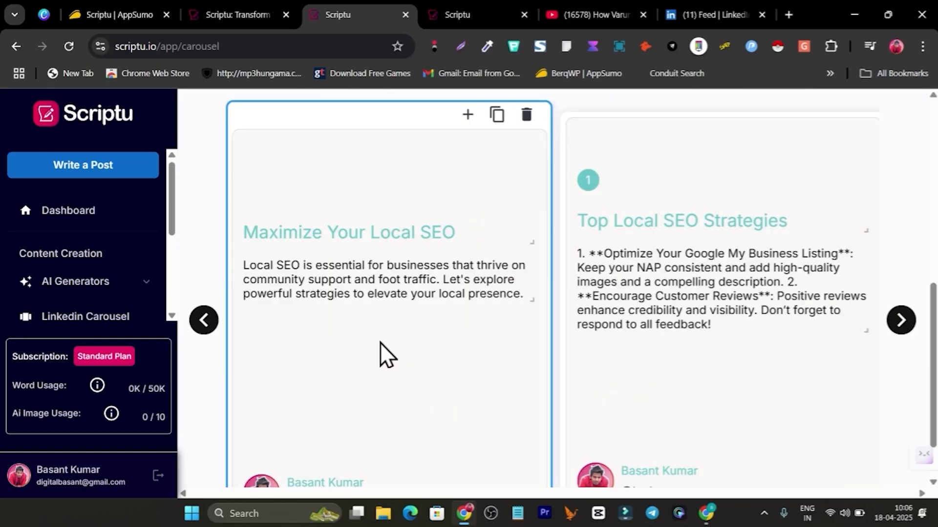
scroll(374, 343, "up", 6)
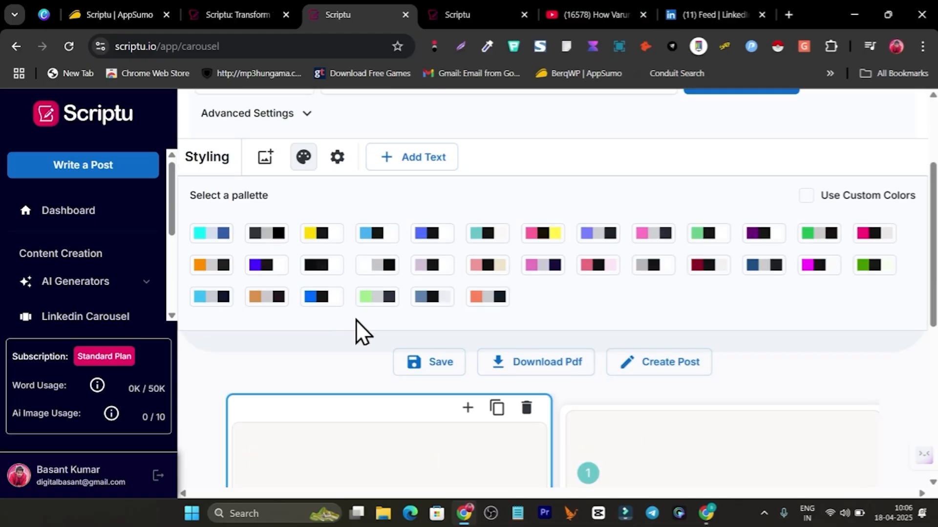
Step: Save the teal-styled carousel and review the slides
left_click(442, 364)
scroll(298, 341, "down", 4)
scroll(419, 362, "down", 3)
scroll(420, 402, "up", 6)
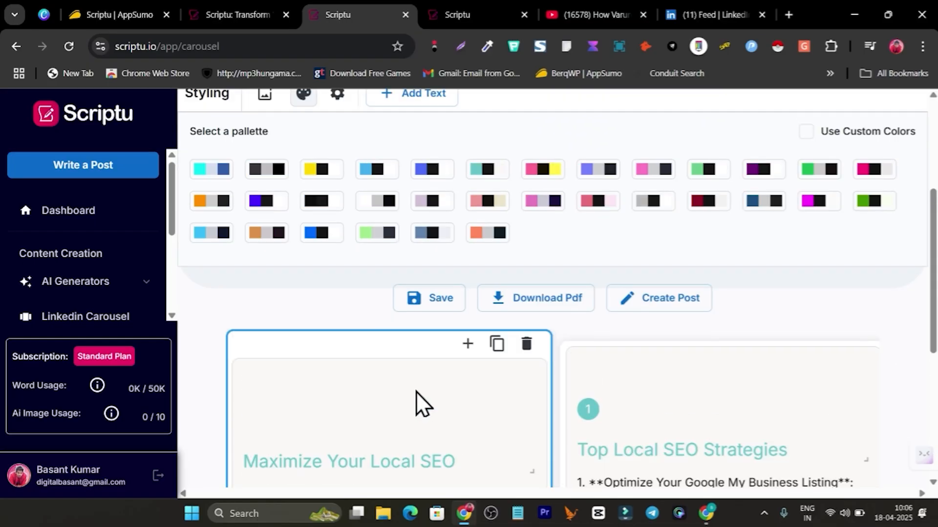
scroll(356, 302, "up", 3)
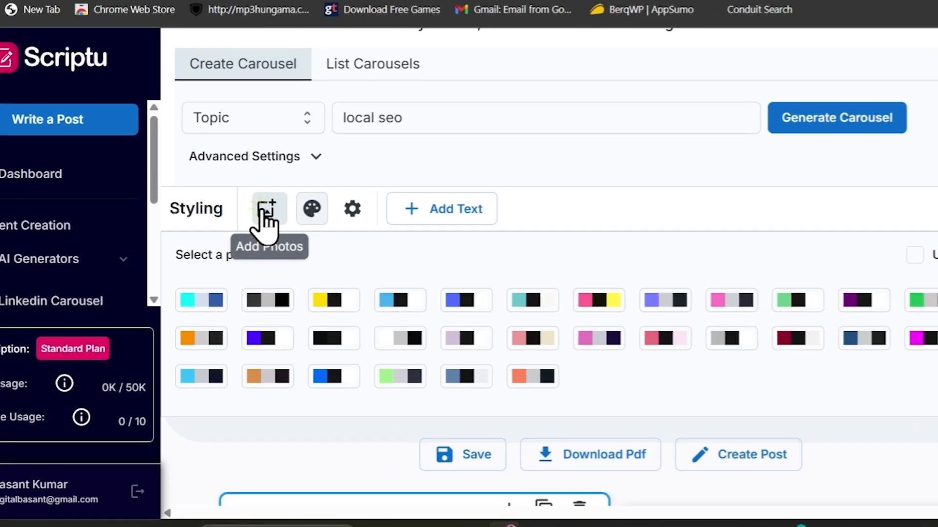
Step: Generate an AI image from the 'local seo' prompt and insert it into the first slide
left_click(263, 244)
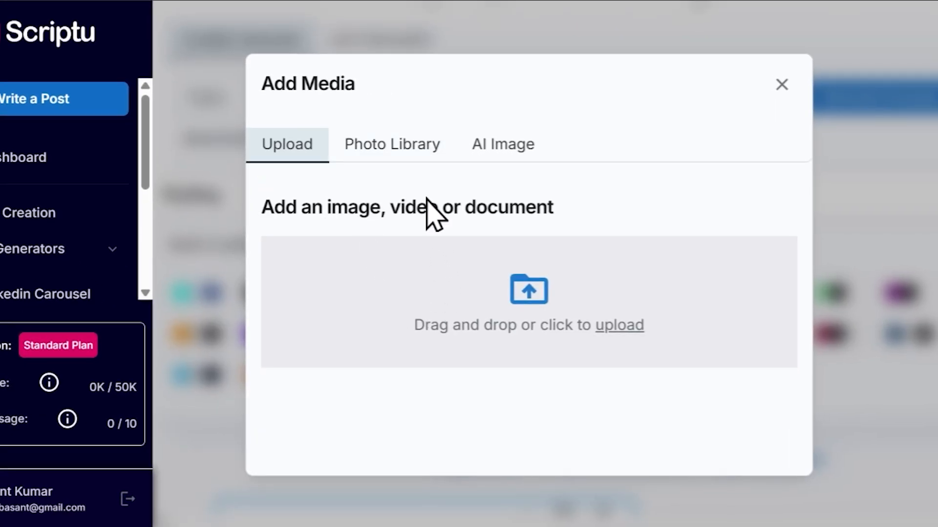
left_click(394, 150)
left_click(423, 225)
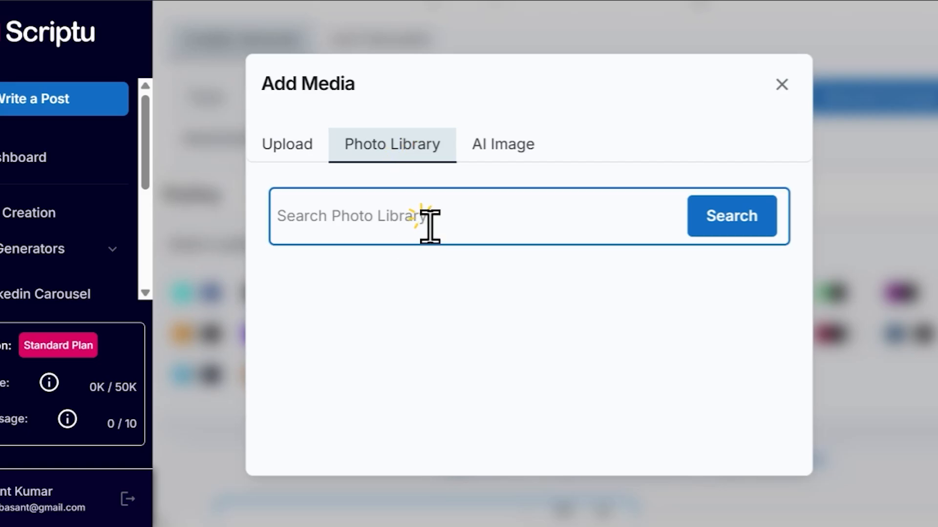
left_click(510, 146)
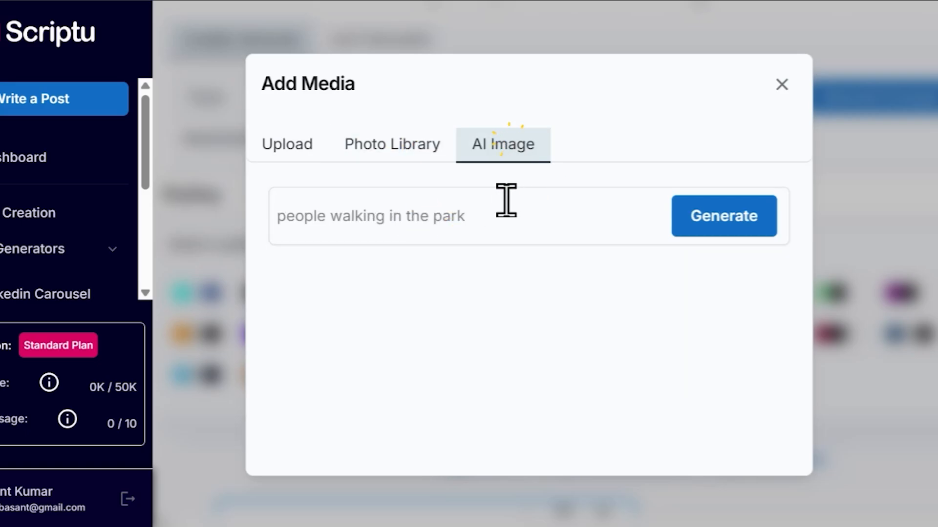
left_click(436, 222)
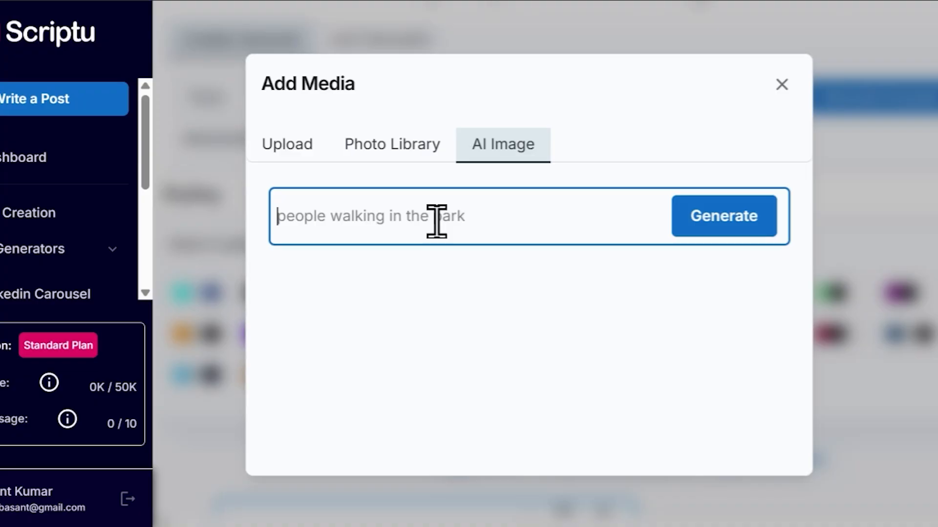
type("local seo")
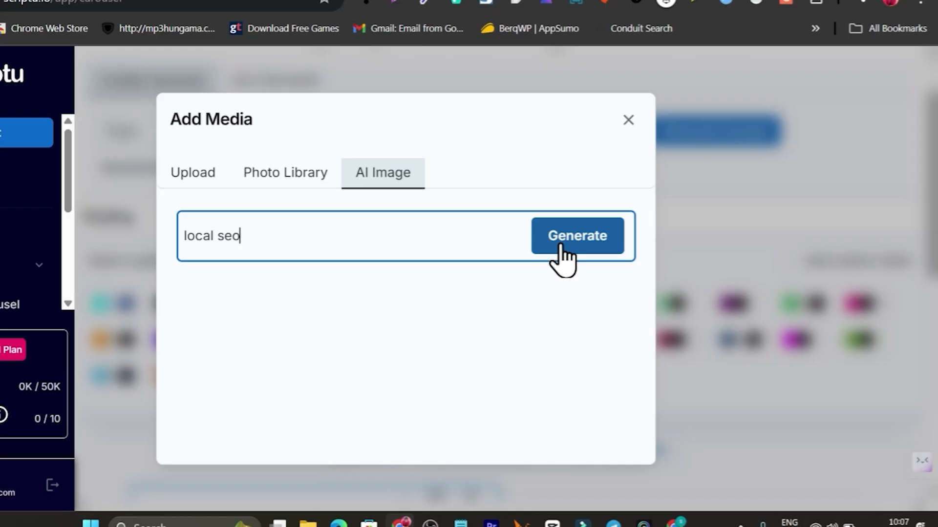
left_click(604, 261)
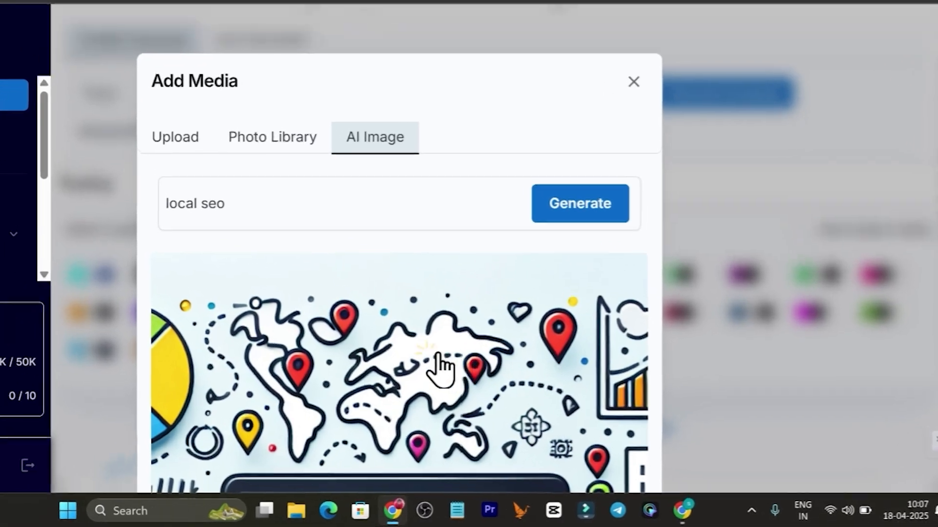
left_click(498, 395)
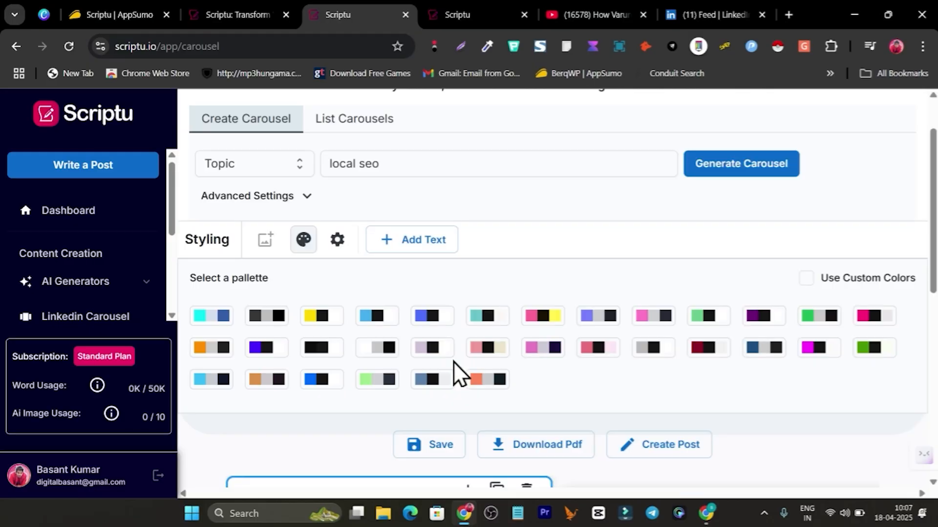
Step: Move the local SEO image below the intro body text on the first slide
scroll(453, 361, "down", 8)
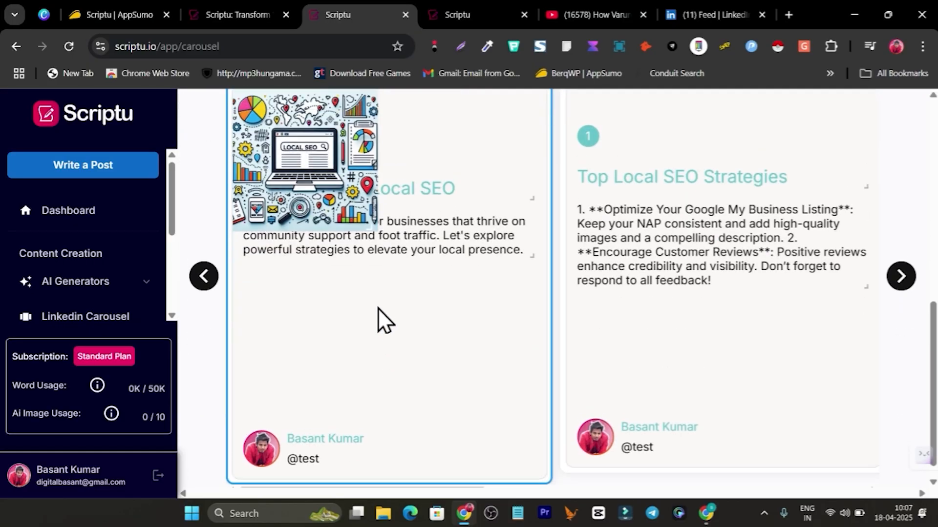
scroll(377, 320, "up", 3)
left_click_drag(328, 272, 394, 414)
scroll(394, 414, "down", 3)
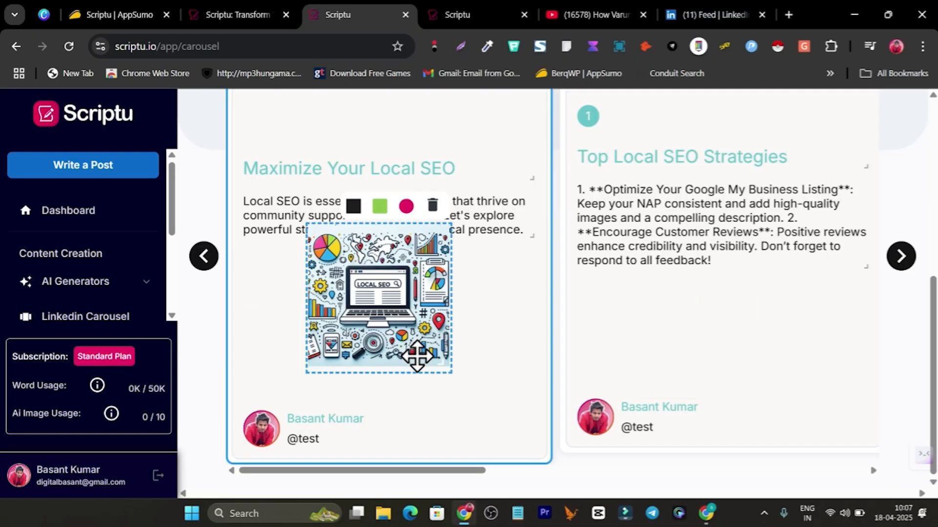
left_click_drag(390, 293, 385, 317)
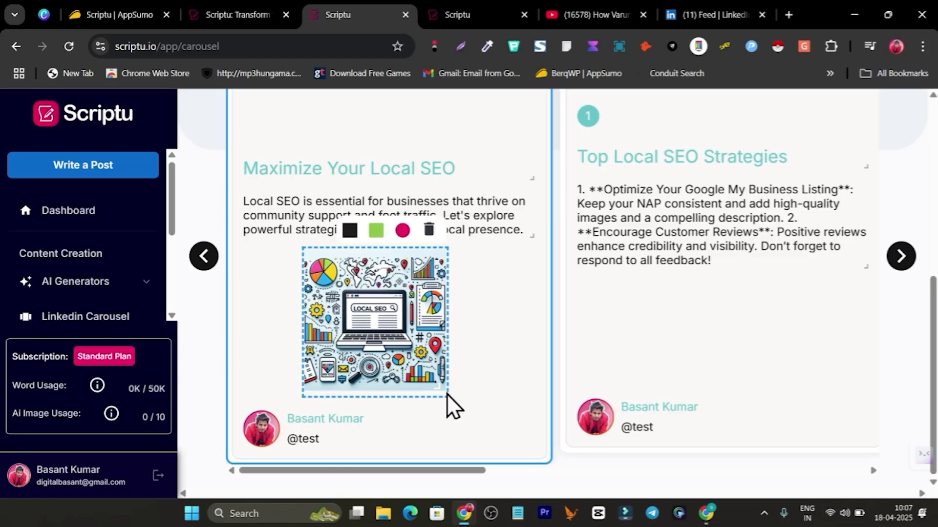
scroll(447, 393, "up", 3)
scroll(456, 407, "down", 3)
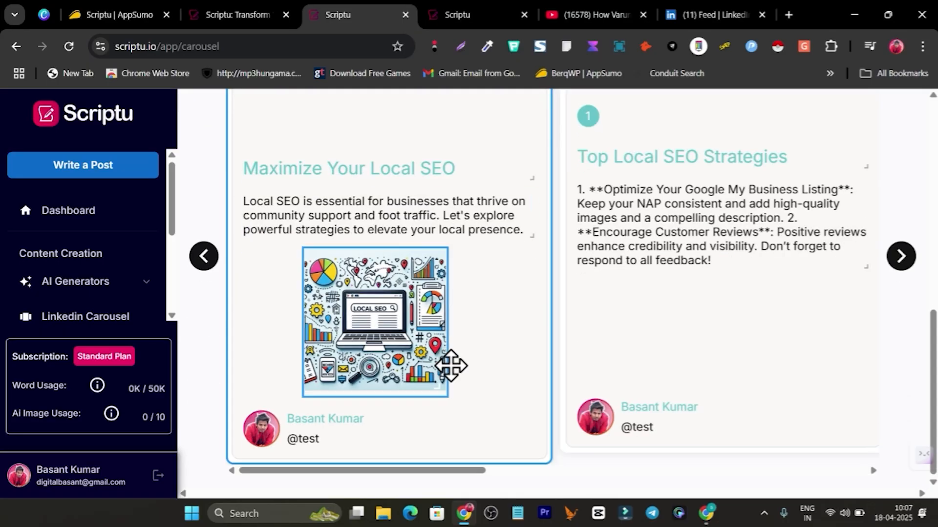
Step: Give the image rounded corners after trying circle and none, and nudge it into place
left_click(341, 278)
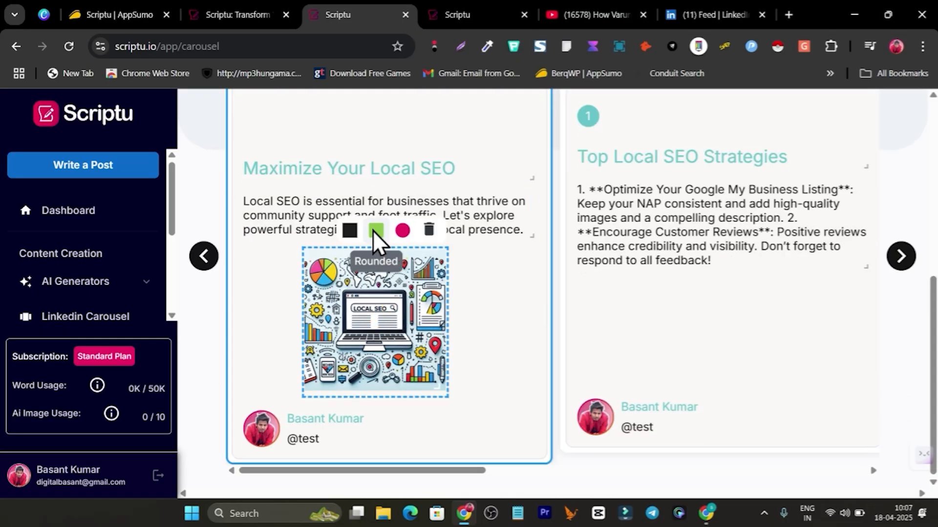
left_click(378, 232)
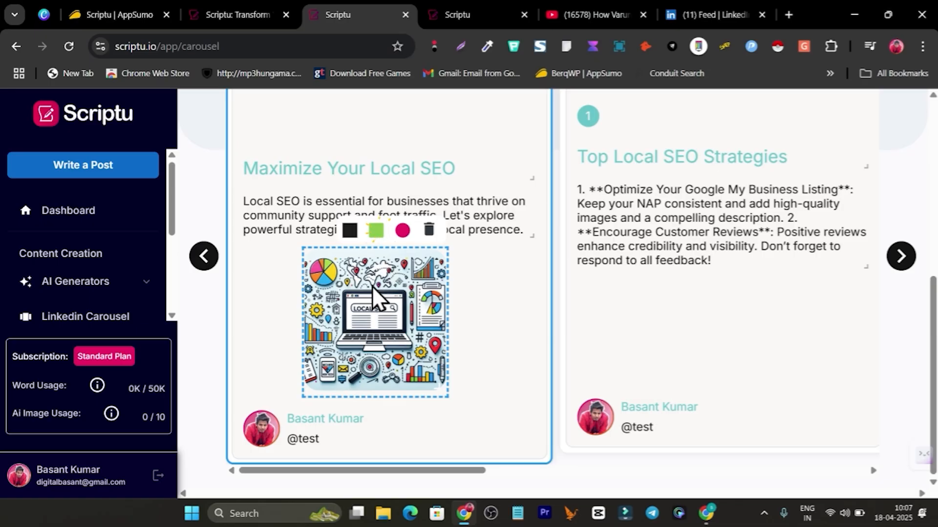
left_click(403, 231)
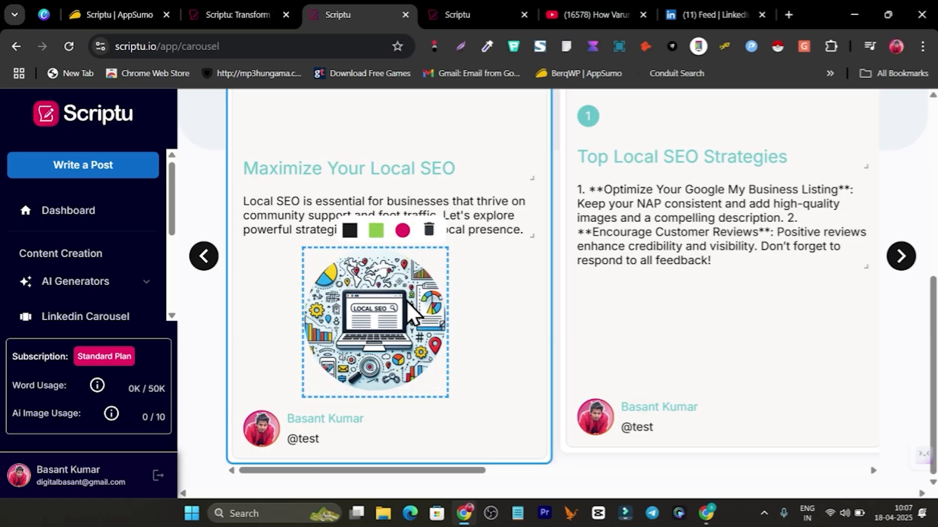
left_click(377, 232)
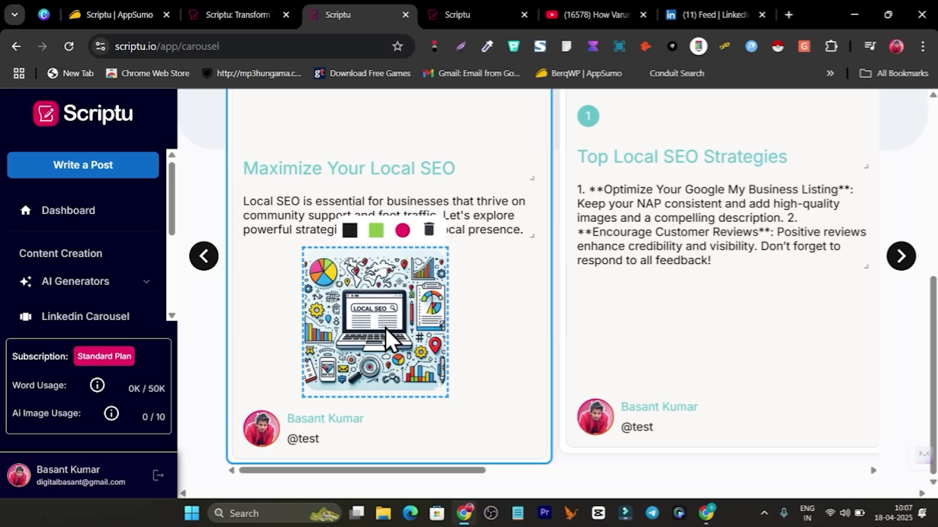
left_click(350, 231)
left_click(376, 232)
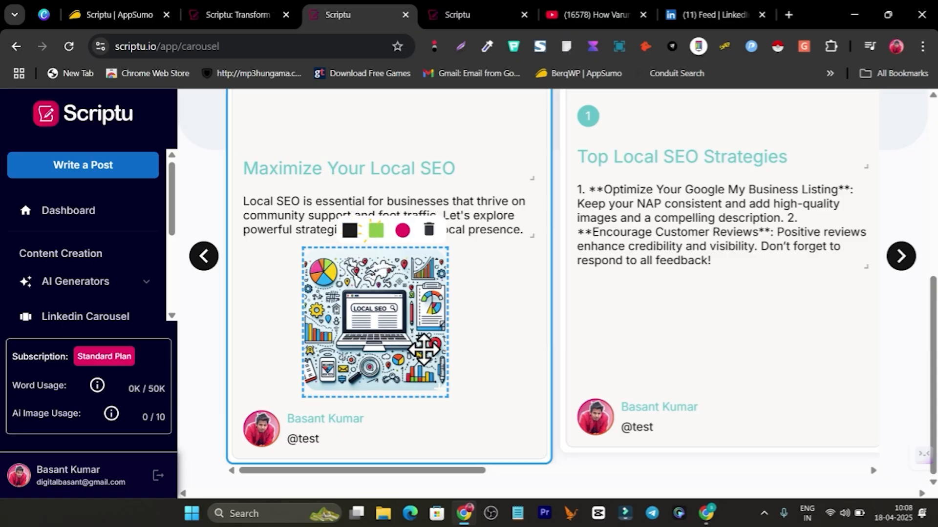
mouse_move(415, 340)
left_mouse_down()
mouse_move(416, 356)
mouse_move(420, 347)
left_mouse_up()
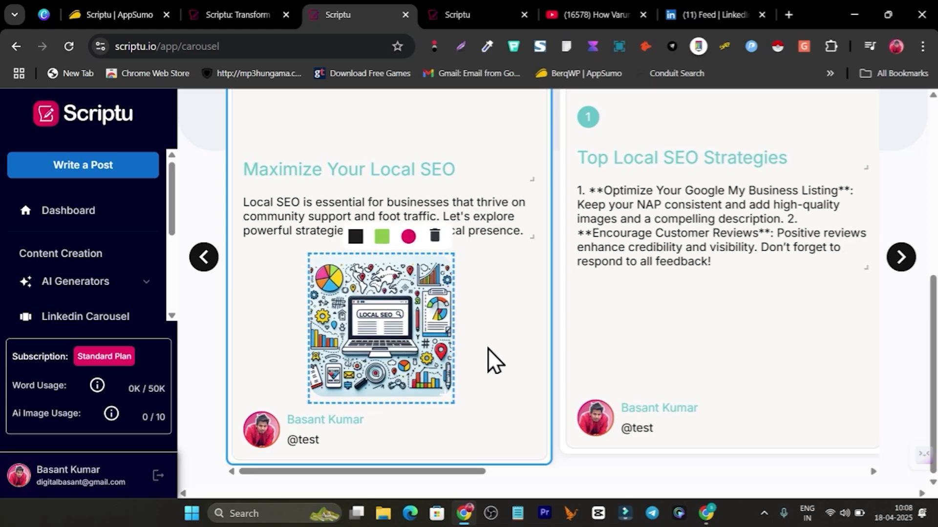
scroll(487, 347, "up", 4)
Step: Select the first slide's intro body text box, then deselect it
left_click(306, 259)
scroll(342, 293, "down", 5)
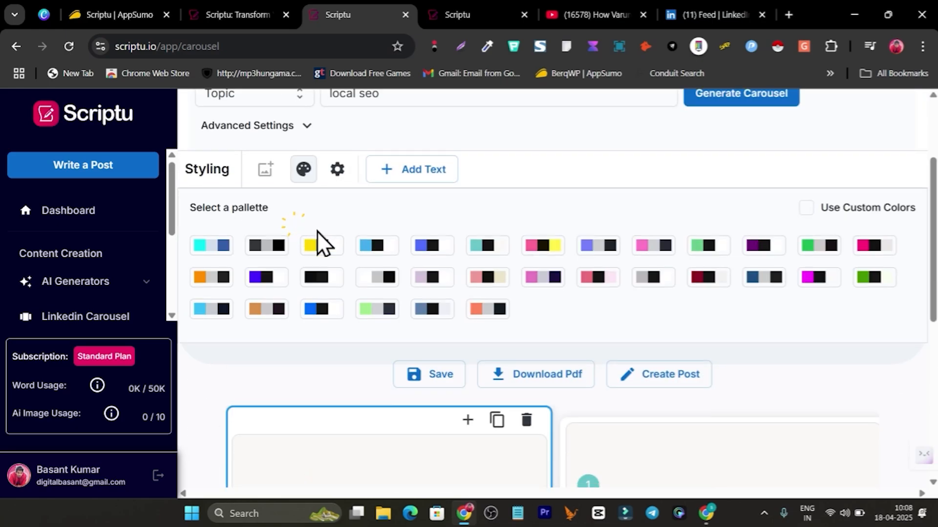
left_click(432, 307)
left_click(431, 306)
scroll(430, 298, "up", 3)
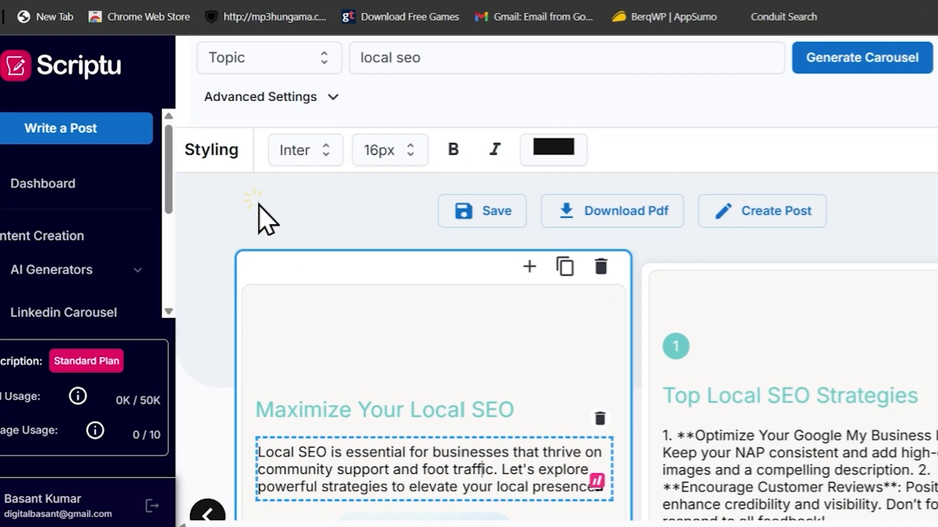
left_click(246, 225)
scroll(431, 248, "up", 4)
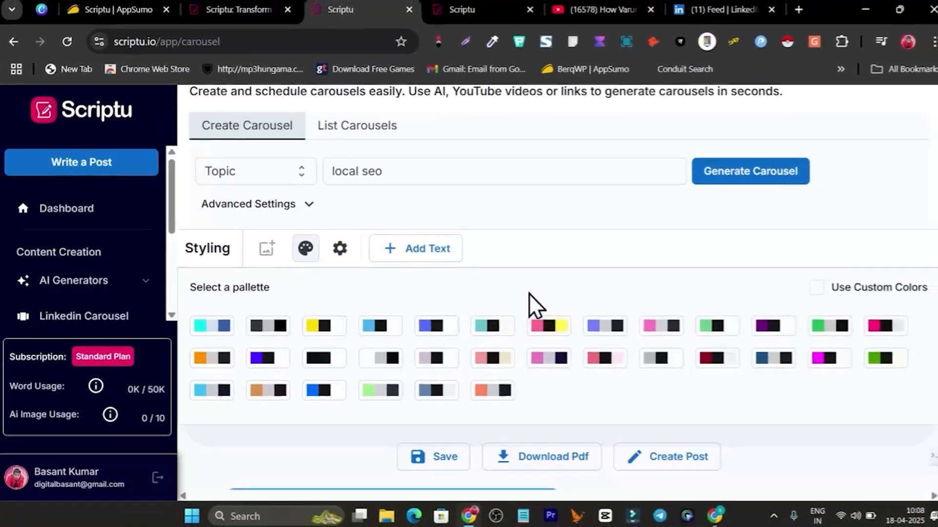
scroll(520, 289, "up", 1)
scroll(662, 290, "down", 1)
scroll(508, 355, "down", 6)
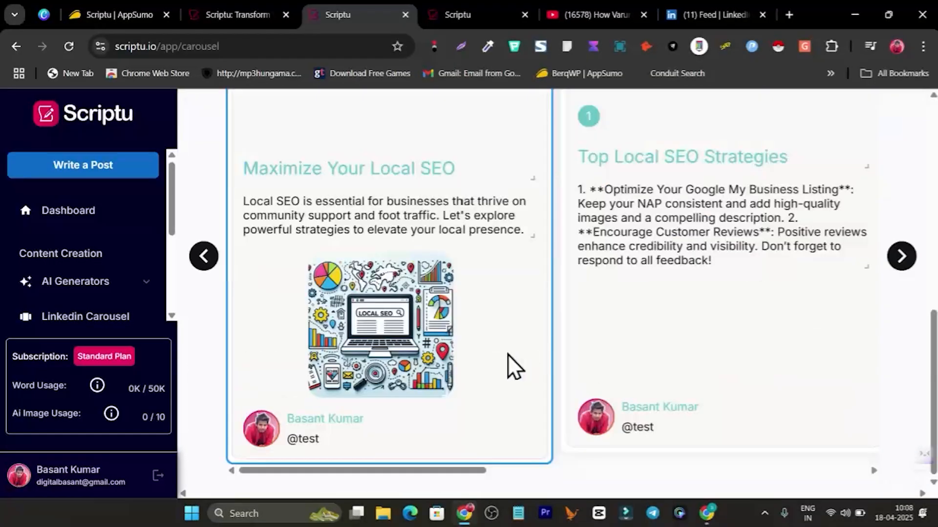
scroll(415, 360, "up", 4)
scroll(368, 381, "down", 1)
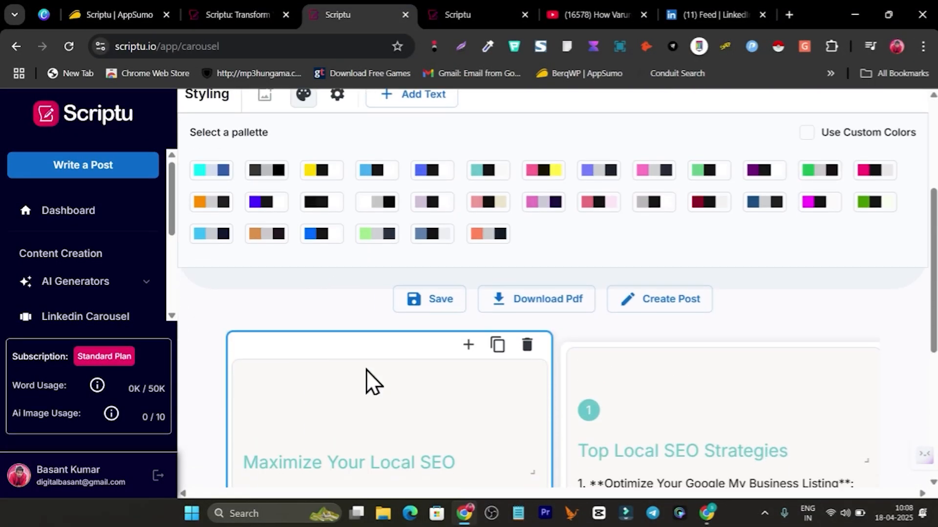
Step: Save the carousel and turn it into a new post in the Post Editor
left_click(430, 299)
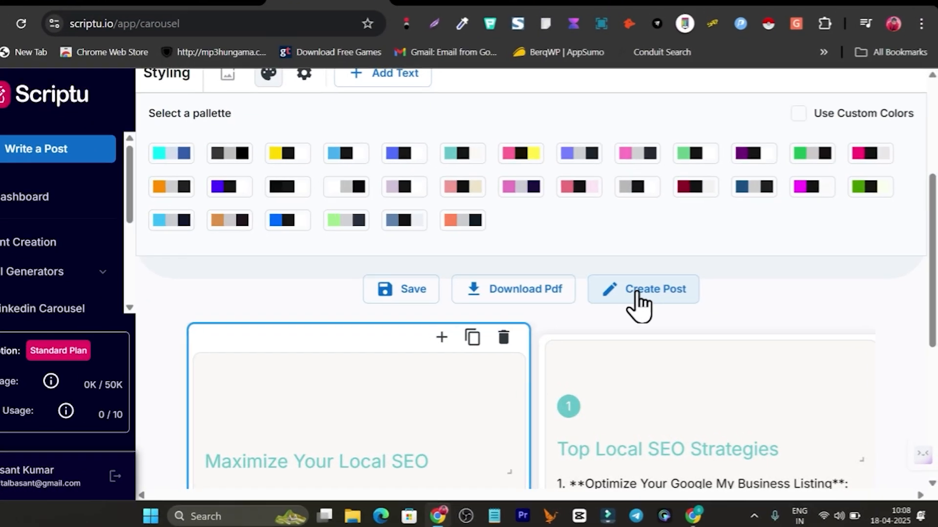
left_click(629, 300)
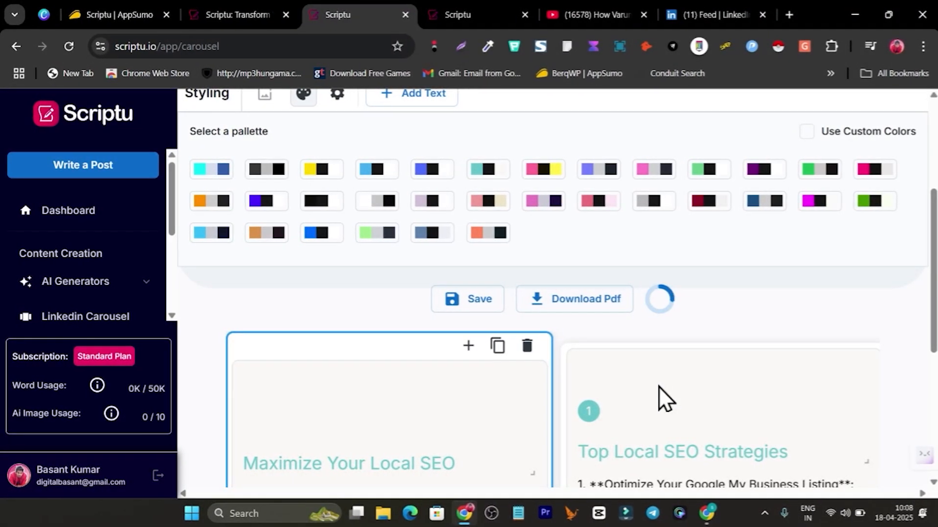
scroll(308, 371, "down", 3)
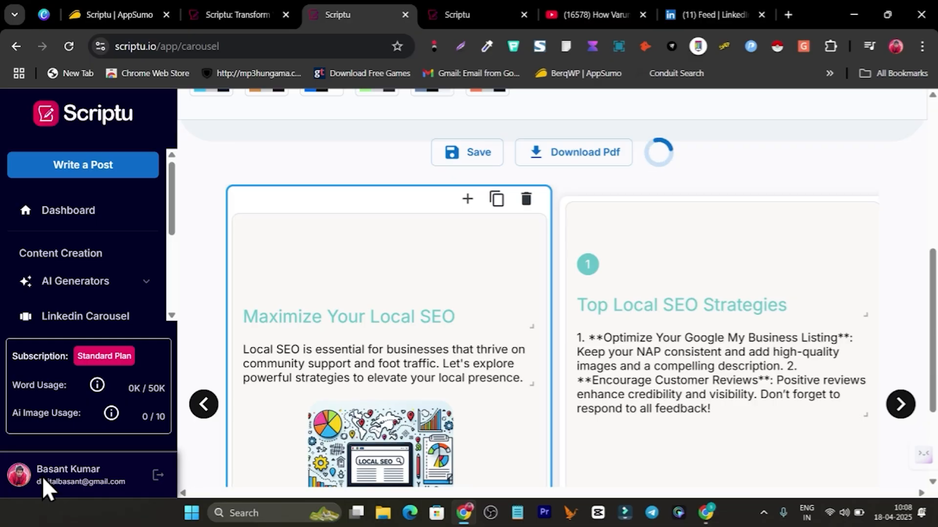
scroll(409, 476, "up", 5)
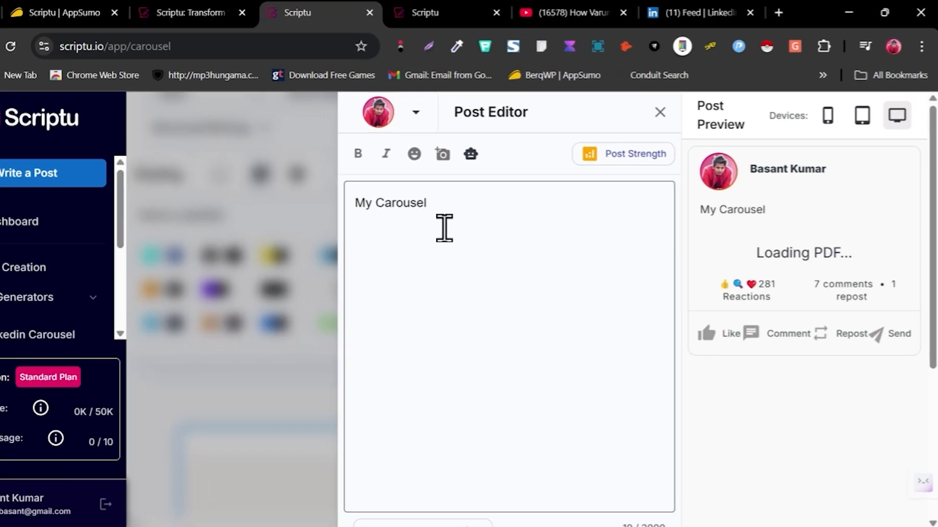
Step: Select the 'My Carousel' post text in the Post Editor
left_click(480, 199)
left_click_drag(361, 240, 275, 235)
scroll(733, 266, "down", 4)
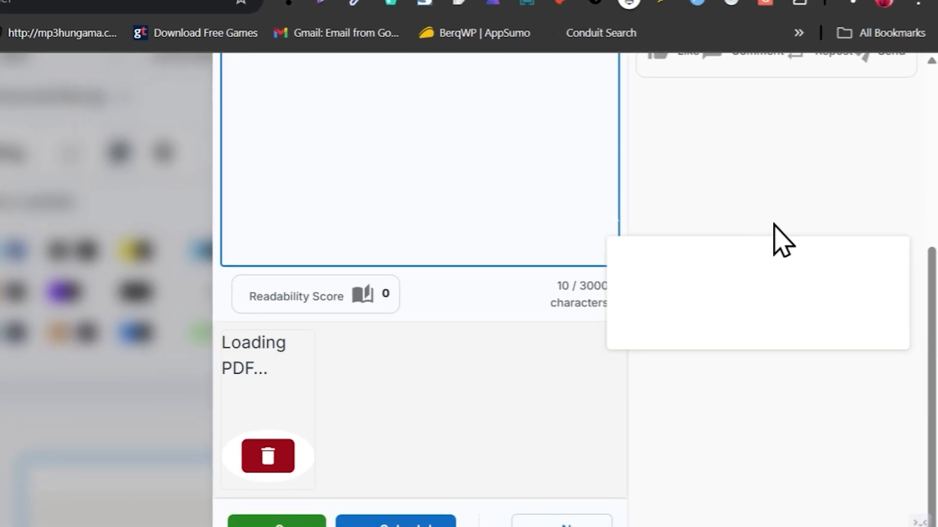
scroll(708, 298, "up", 4)
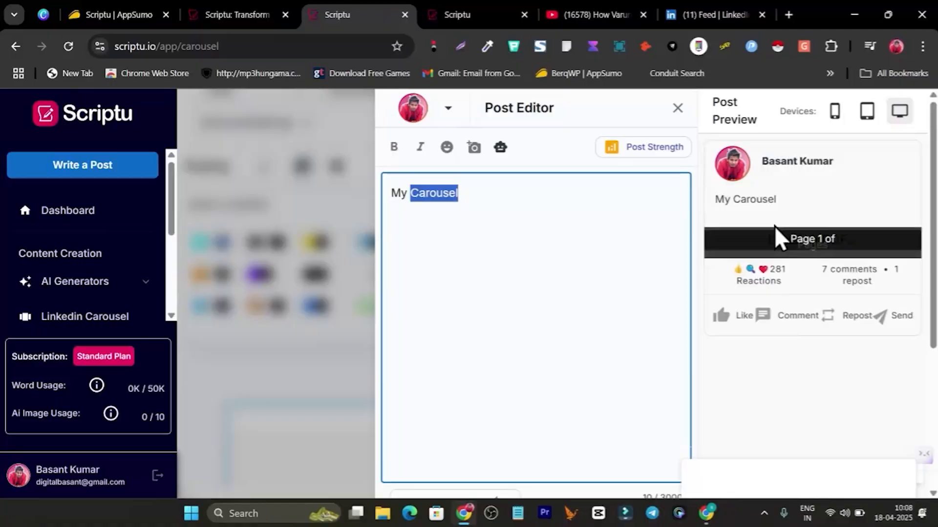
left_click(489, 194)
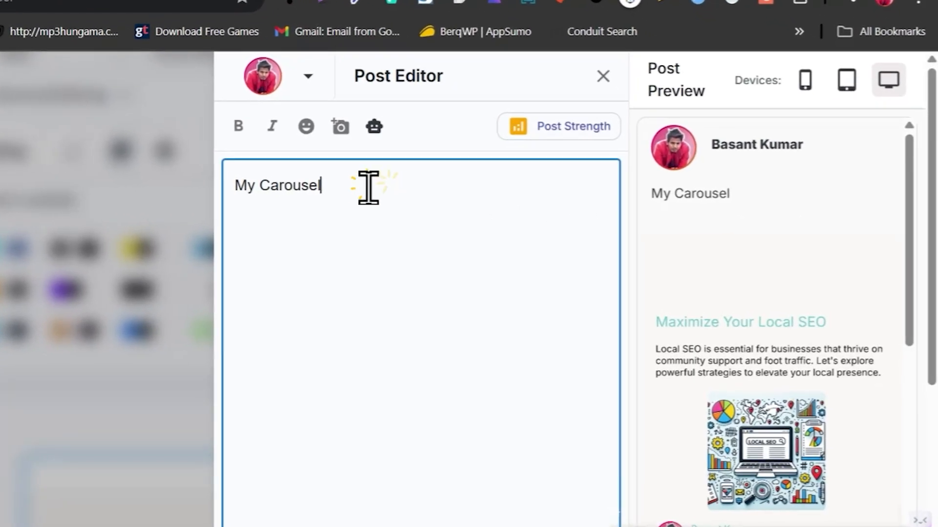
left_click_drag(498, 193, 402, 196)
left_click_drag(248, 196, 230, 199)
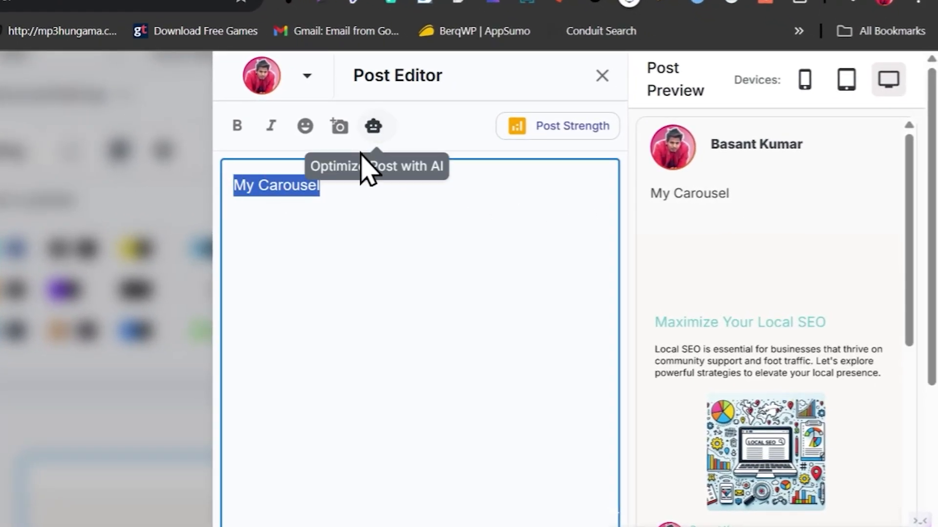
scroll(691, 310, "down", 3)
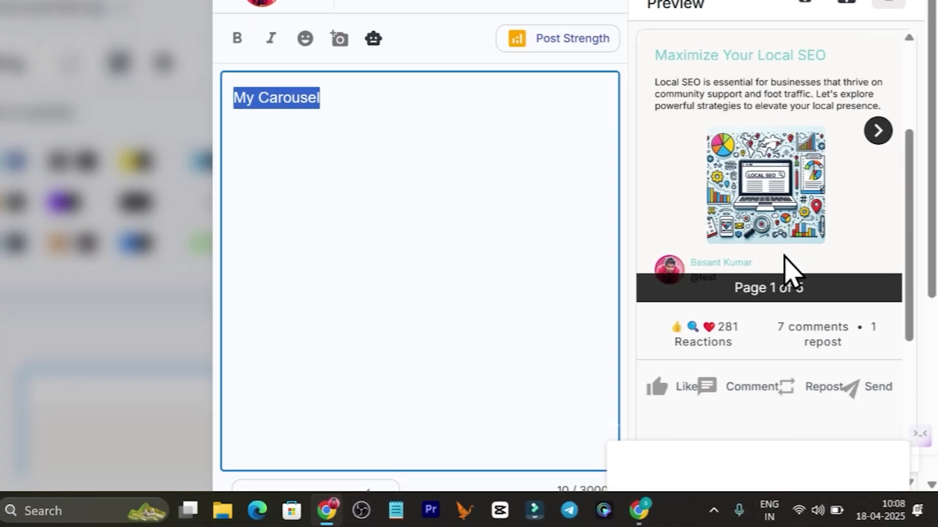
Step: Page the carousel preview forward to page 3, then close the Post Editor
left_click(878, 130)
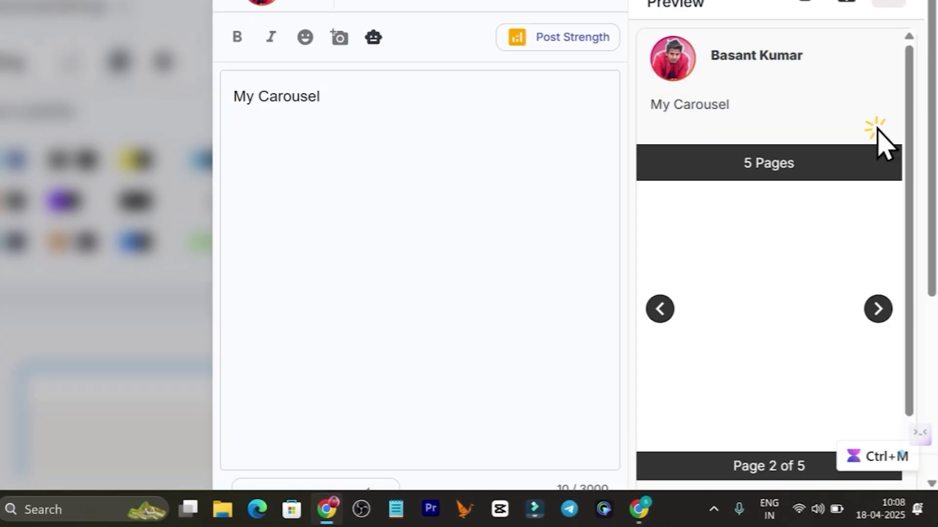
left_click(878, 308)
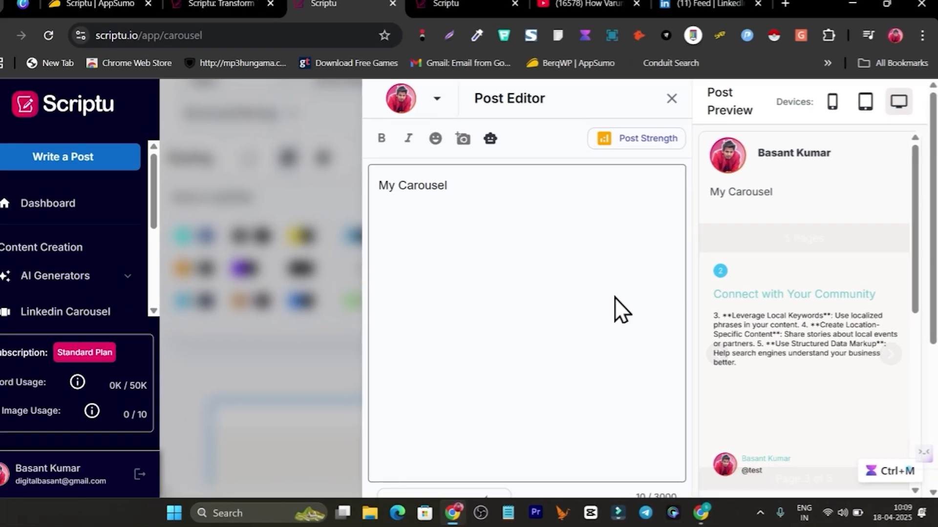
scroll(617, 303, "down", 5)
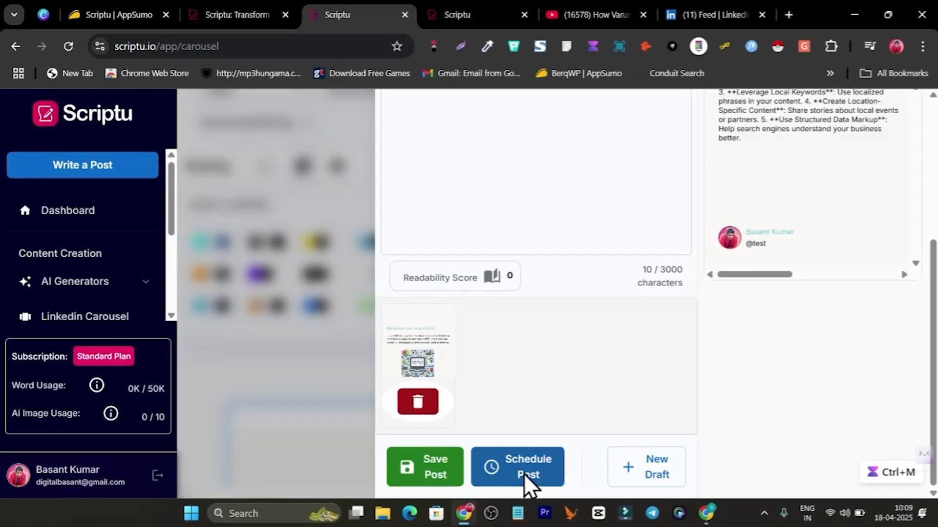
scroll(614, 350, "up", 5)
left_click(674, 106)
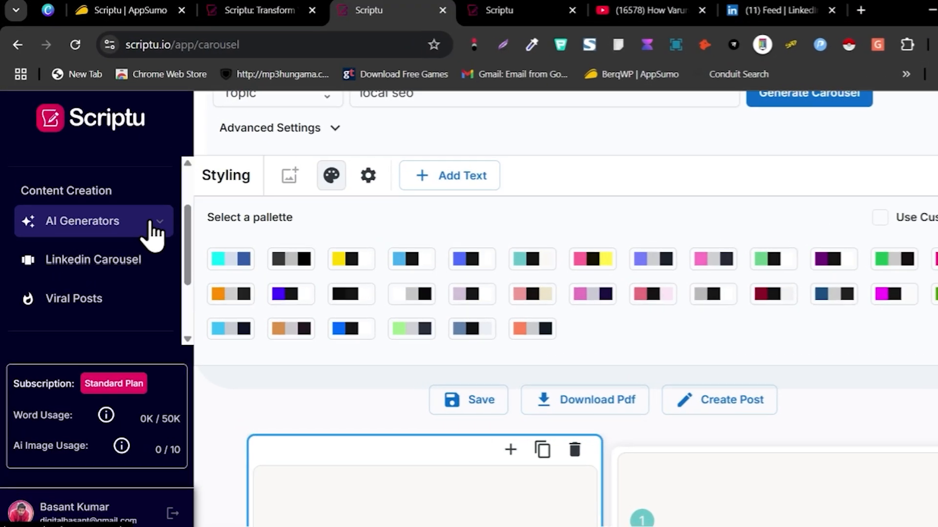
Step: Open the Hook Generator under AI Generators and generate five hooks for 'local seo'
left_click(143, 218)
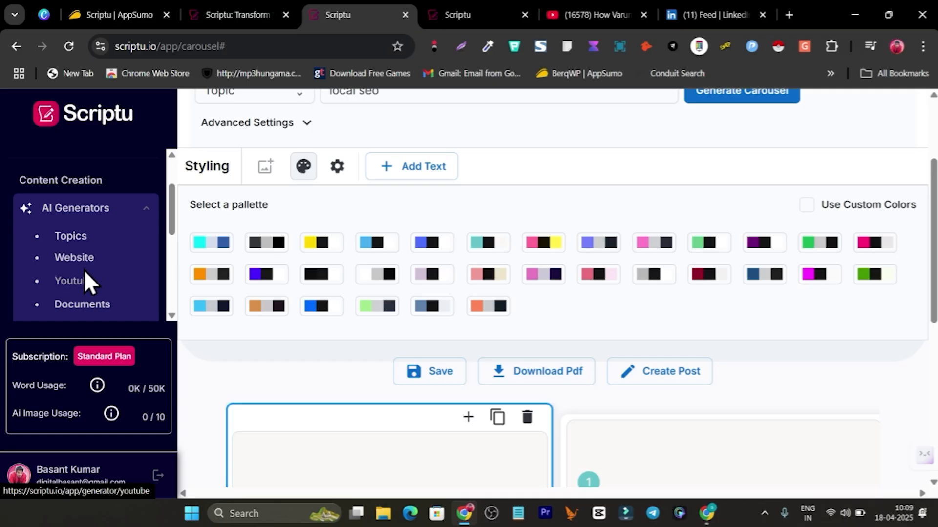
scroll(93, 276, "down", 3)
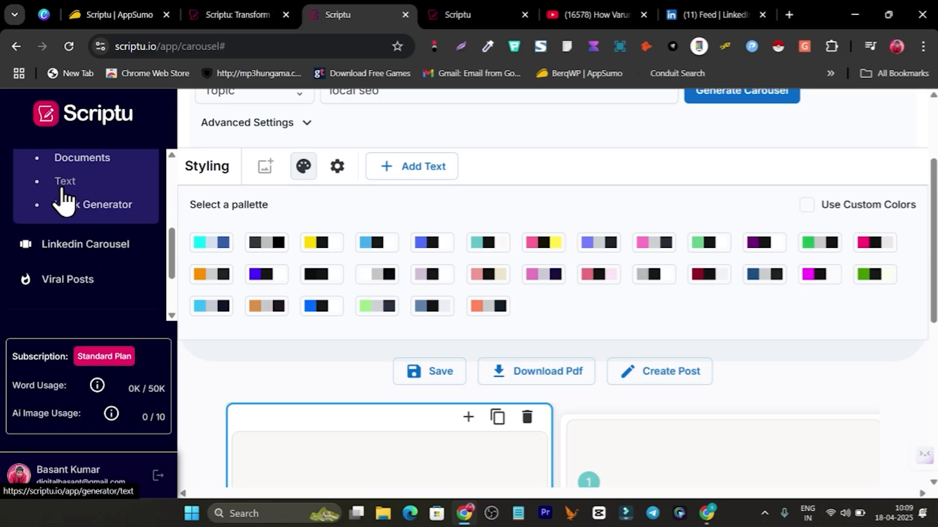
left_click(115, 220)
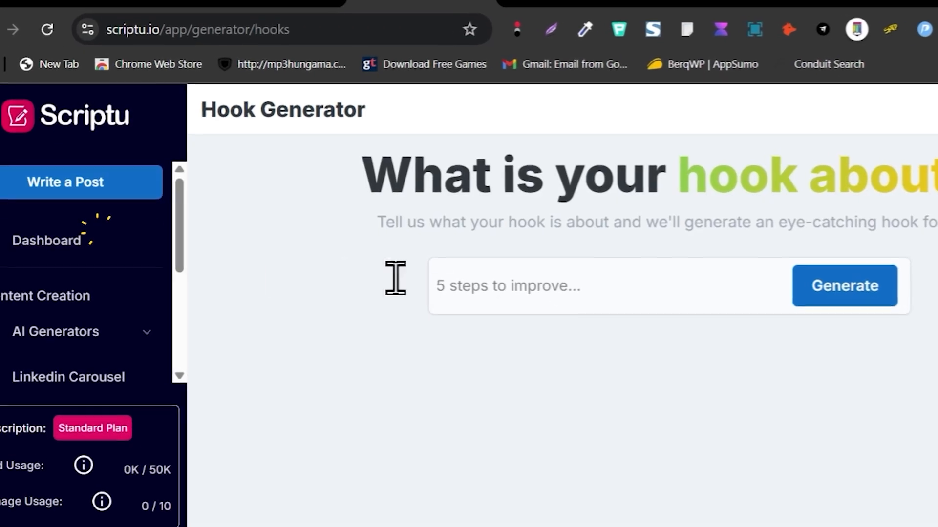
type("local seo")
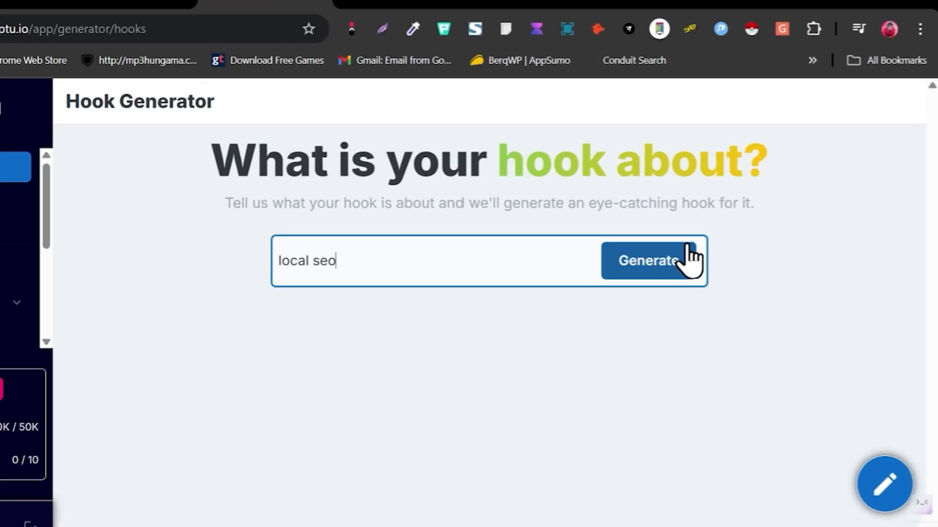
left_click(718, 246)
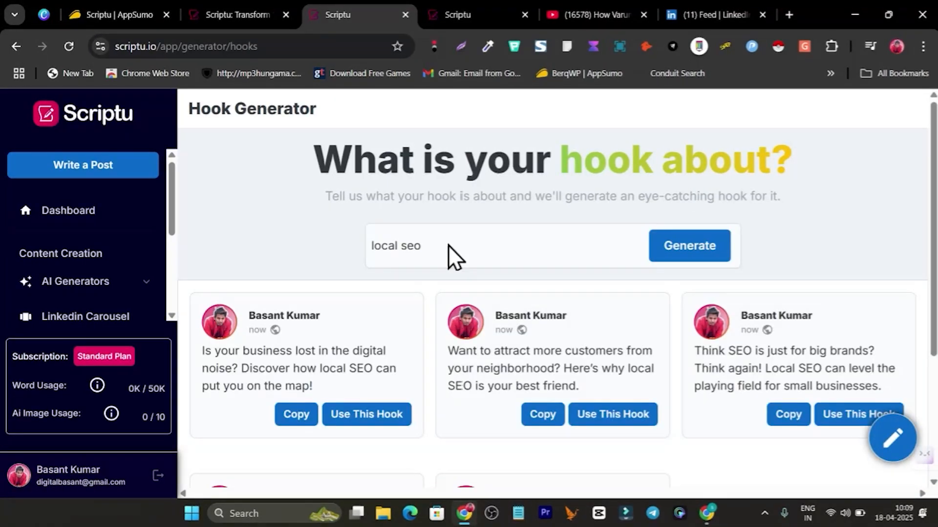
scroll(447, 245, "down", 4)
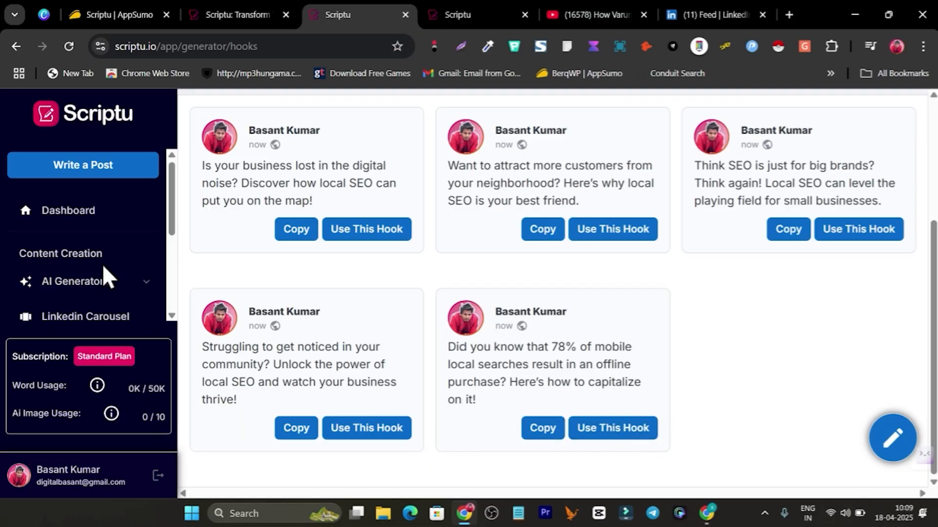
scroll(107, 259, "down", 3)
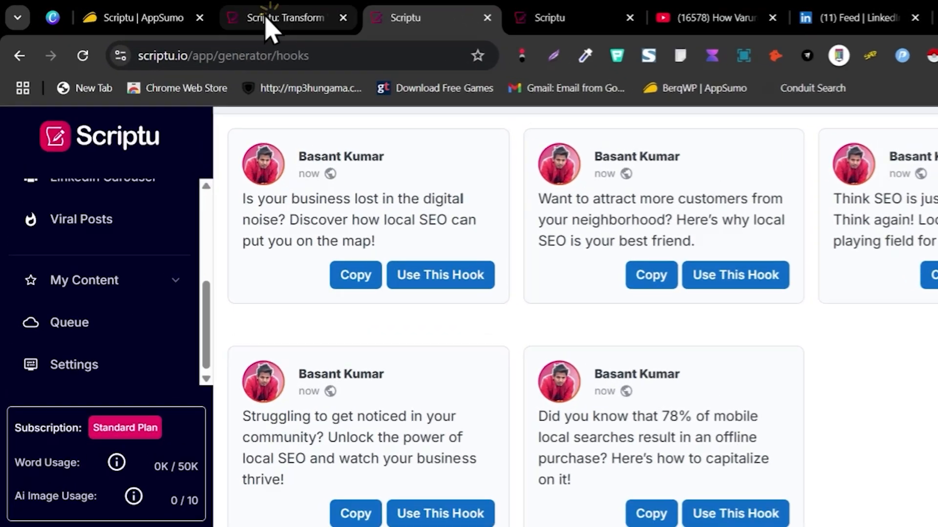
Step: Open the Scriptu website's pricing page and review the Free Trial, $17.99 Standard and $28.99 Pro plans
left_click(267, 16)
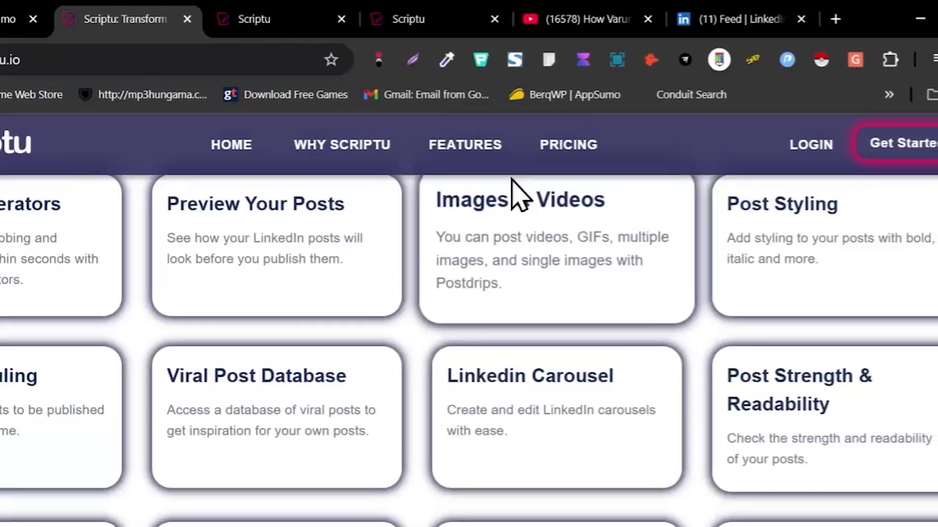
left_click(569, 144)
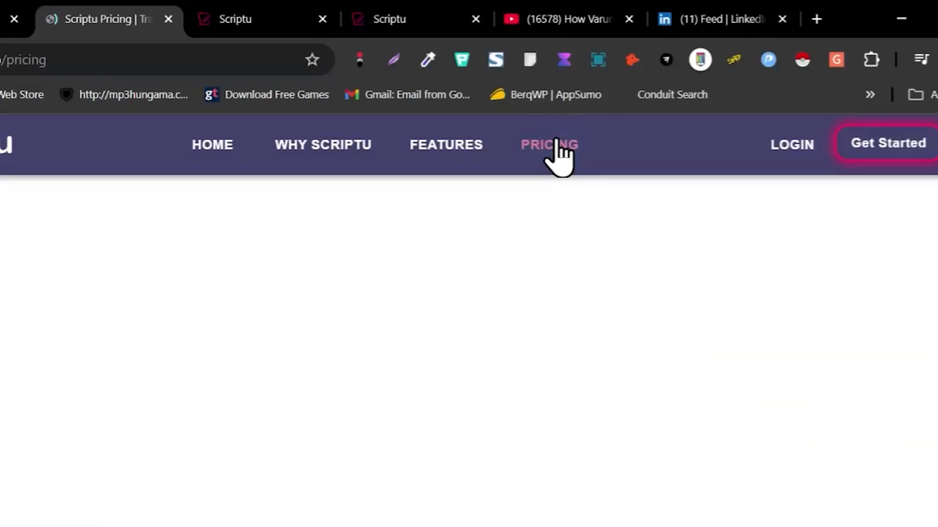
scroll(151, 379, "down", 4)
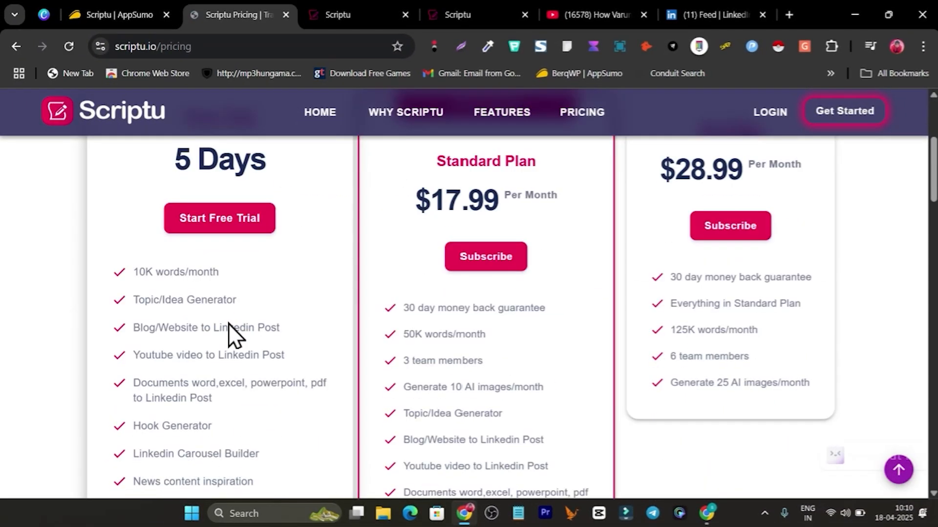
scroll(263, 324, "up", 3)
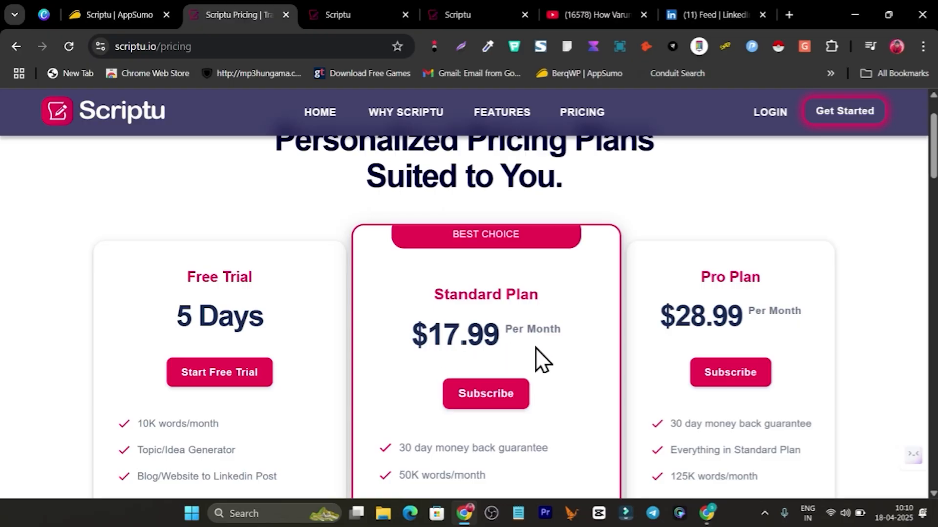
scroll(537, 348, "down", 3)
scroll(439, 395, "down", 2)
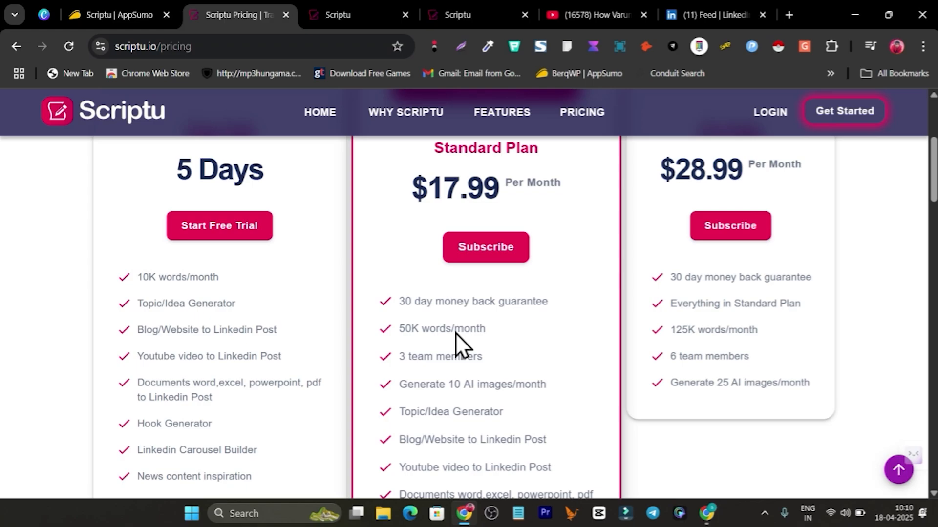
scroll(455, 333, "down", 2)
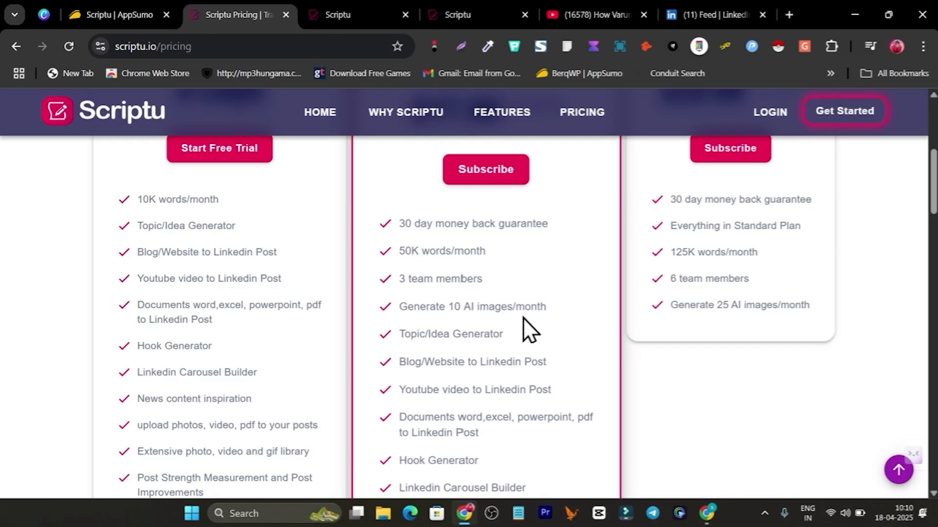
scroll(523, 317, "down", 7)
scroll(532, 315, "up", 10)
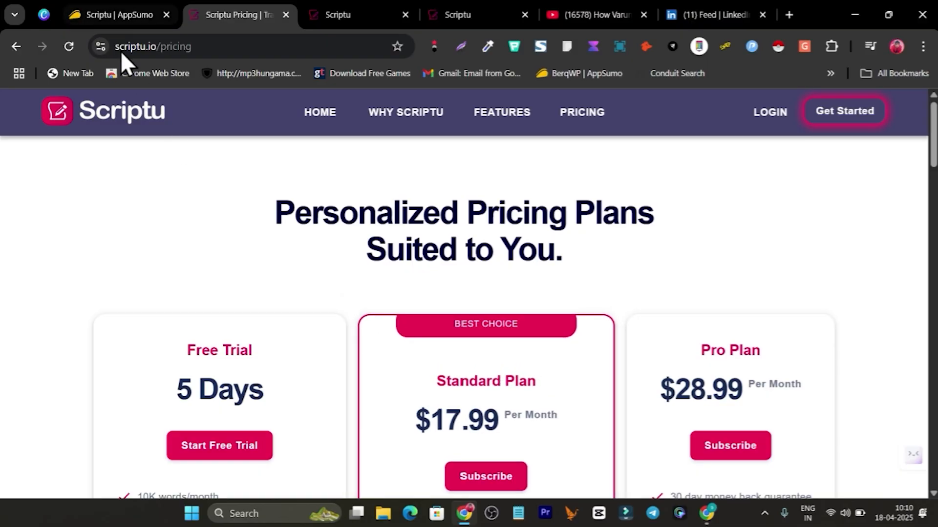
Step: On AppSumo, highlight Scriptu's $59 lifetime price and jump to Plans & features
left_click(96, 2)
scroll(597, 350, "up", 5)
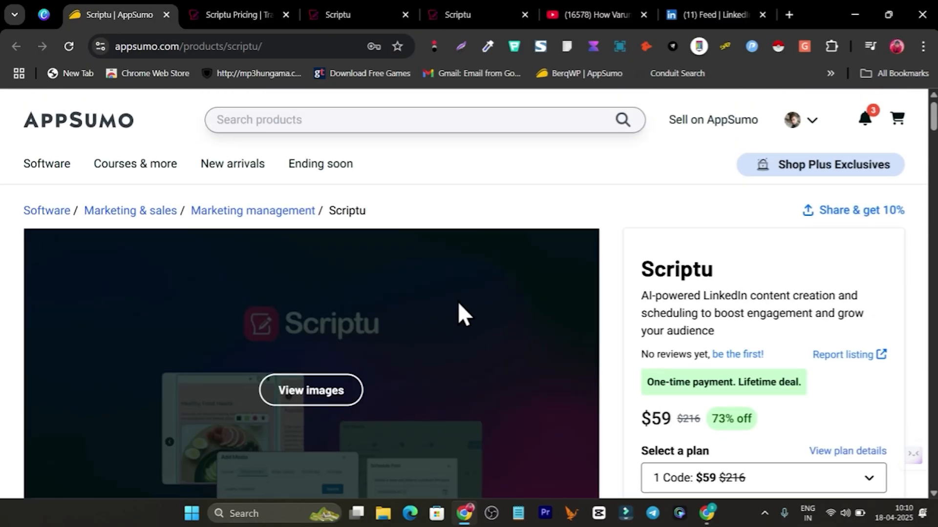
scroll(621, 325, "down", 5)
left_click_drag(628, 376, 662, 373)
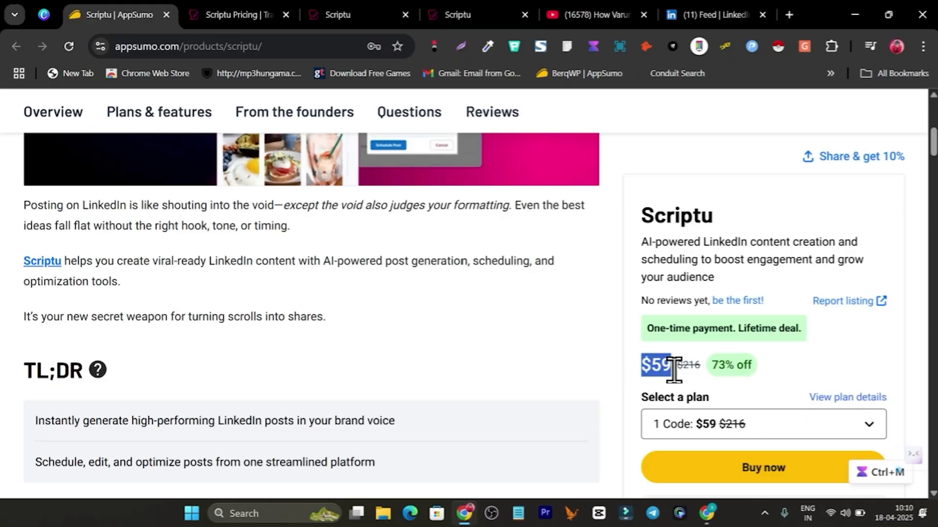
left_click(170, 128)
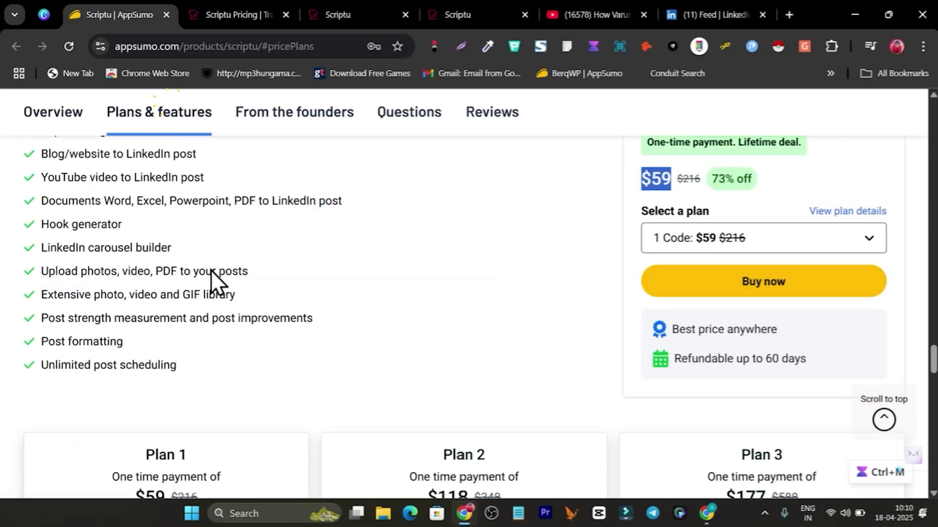
scroll(162, 337, "down", 3)
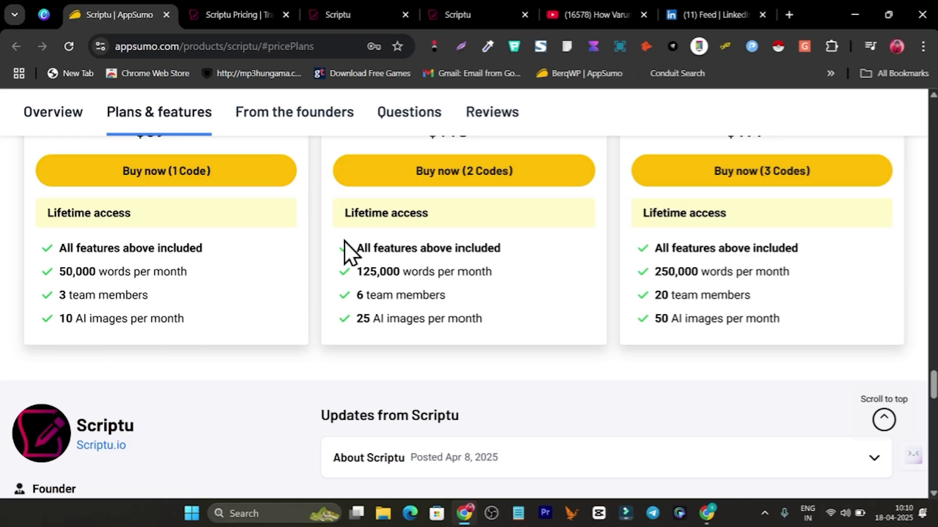
Step: Compare the hooks, Scriptu pricing and AppSumo tabs, ending on the local seo hooks
left_click(342, 13)
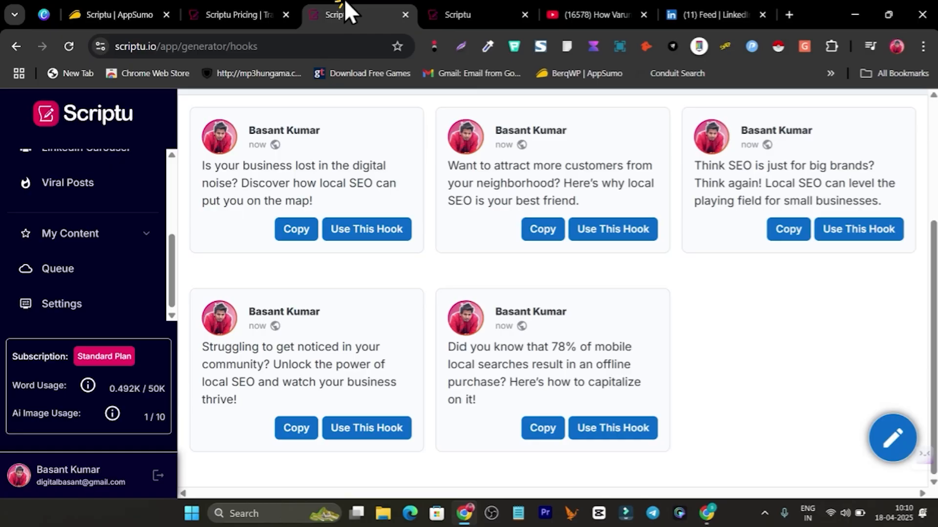
left_click(228, 10)
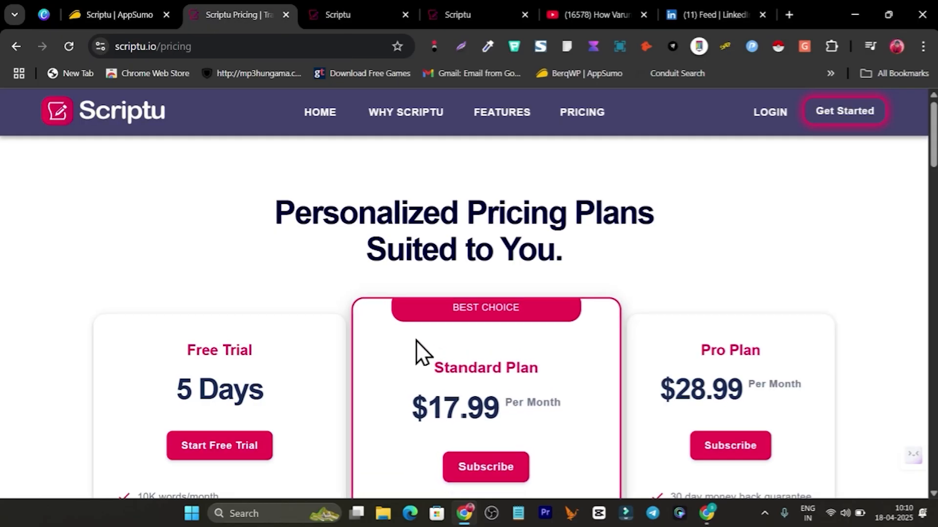
left_click(121, 10)
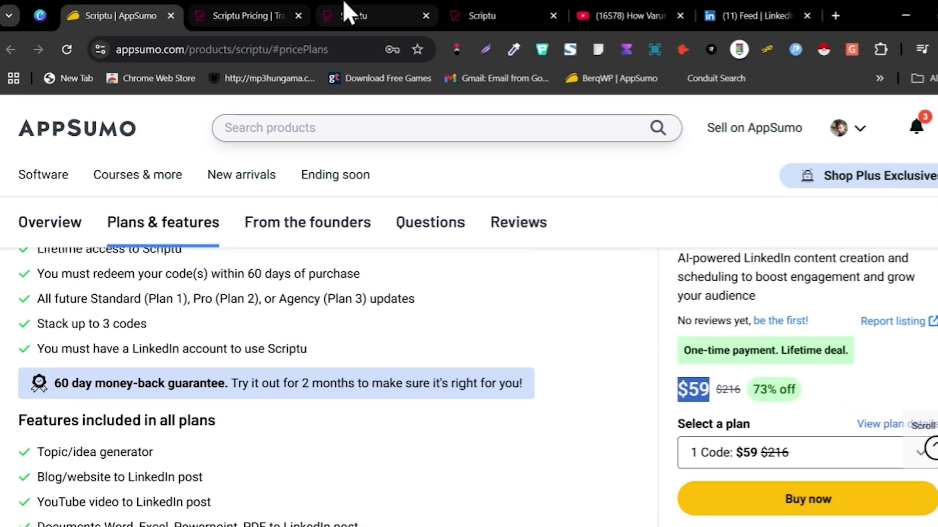
left_click(366, 14)
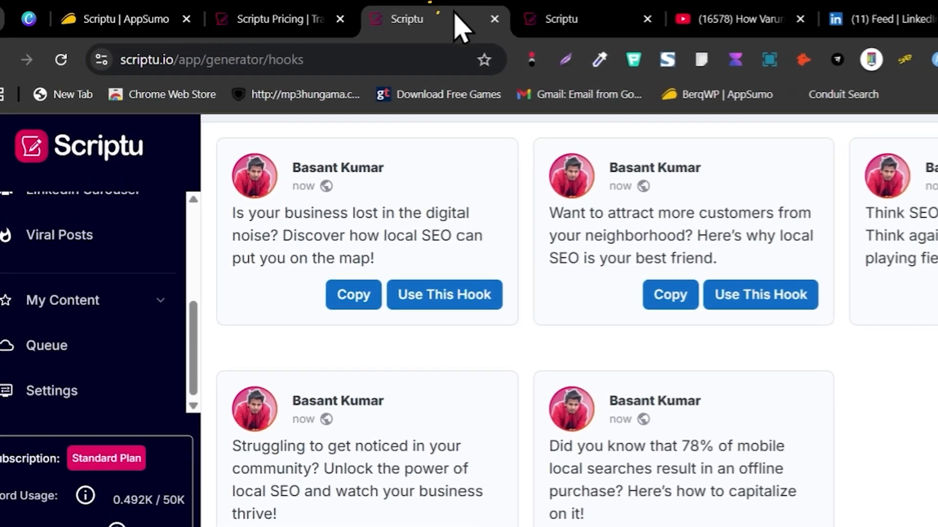
scroll(503, 293, "up", 5)
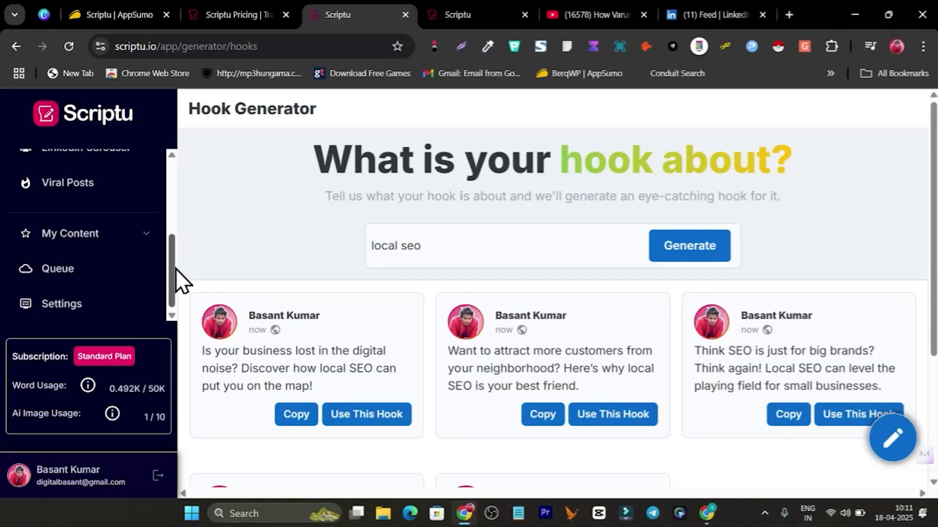
left_click_drag(175, 269, 180, 186)
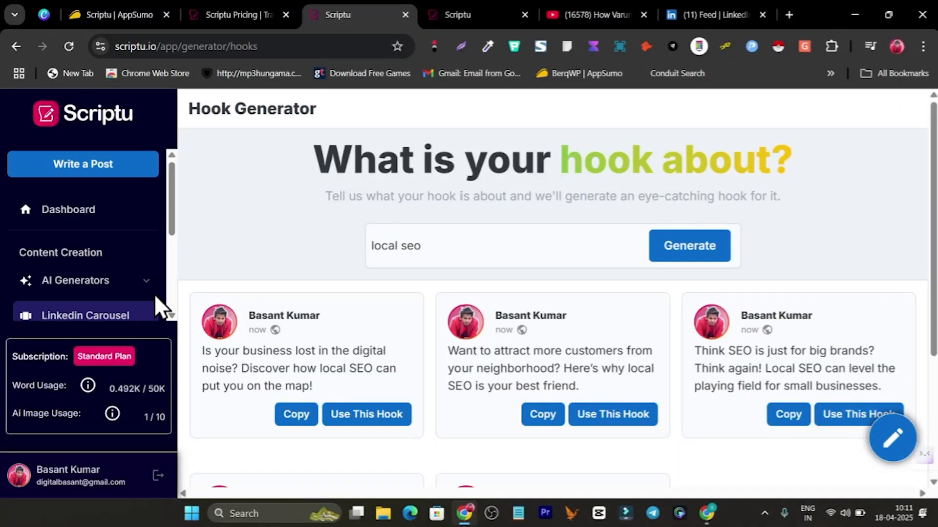
scroll(154, 294, "down", 1)
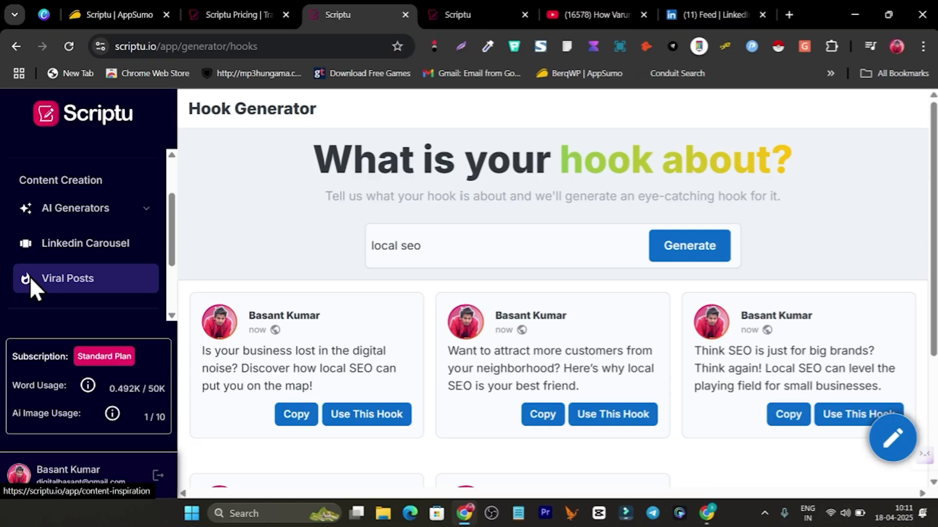